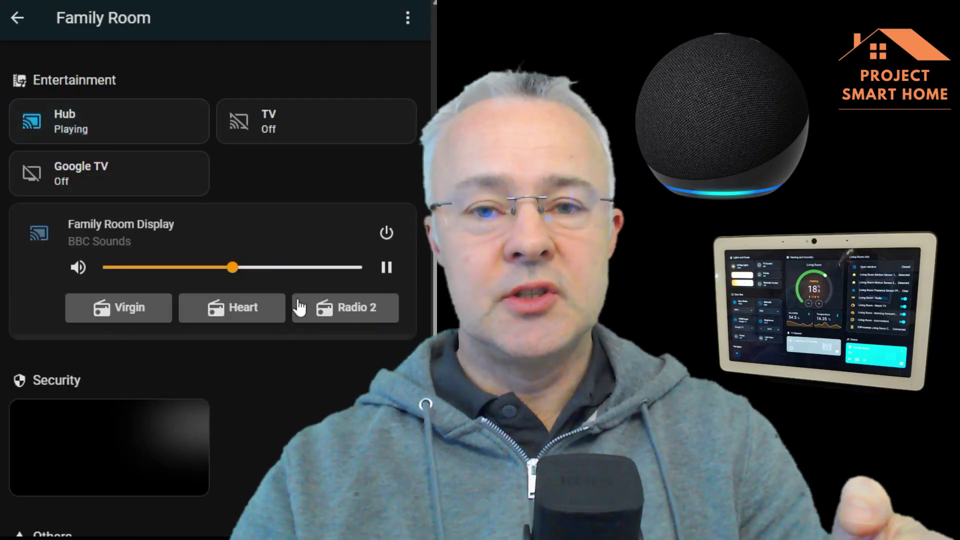
# - Play the Virgin radio station on the Family Room Display
pyautogui.click(125, 320)
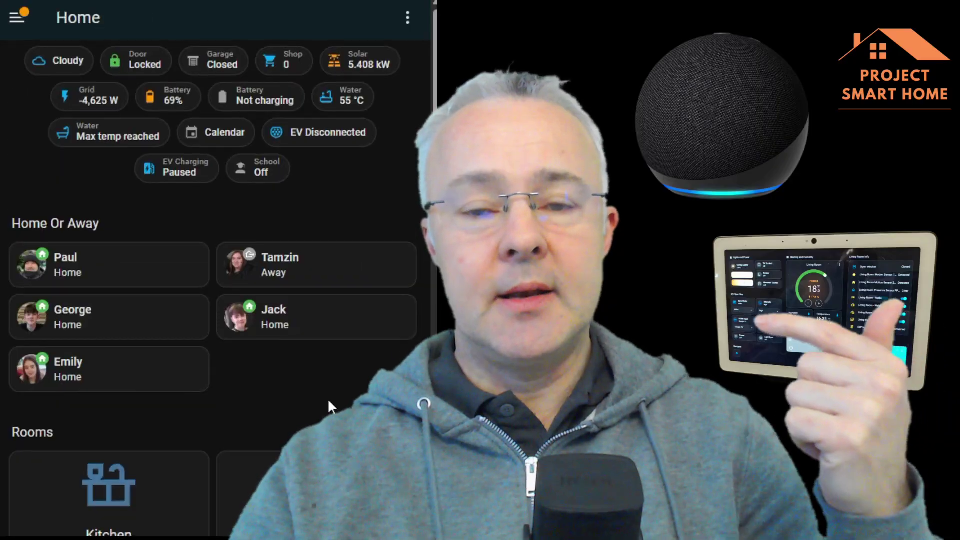
# - Switch to the Kitchen room and play Virgin followed by Heart on the Kitchen Amazon Dot
pyautogui.scroll(-3, 178, 365)
pyautogui.click(141, 354)
pyautogui.scroll(-3, 142, 354)
pyautogui.scroll(-5, 141, 350)
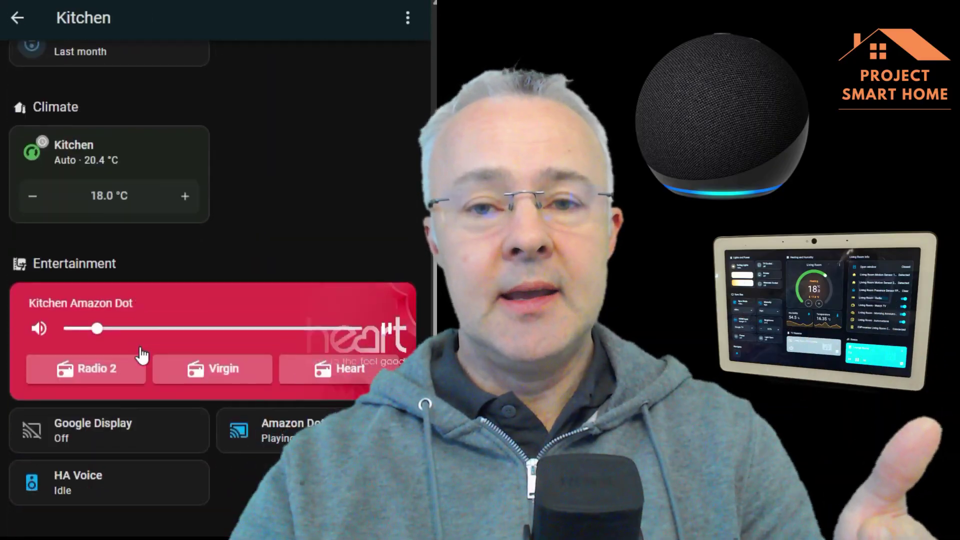
pyautogui.click(230, 345)
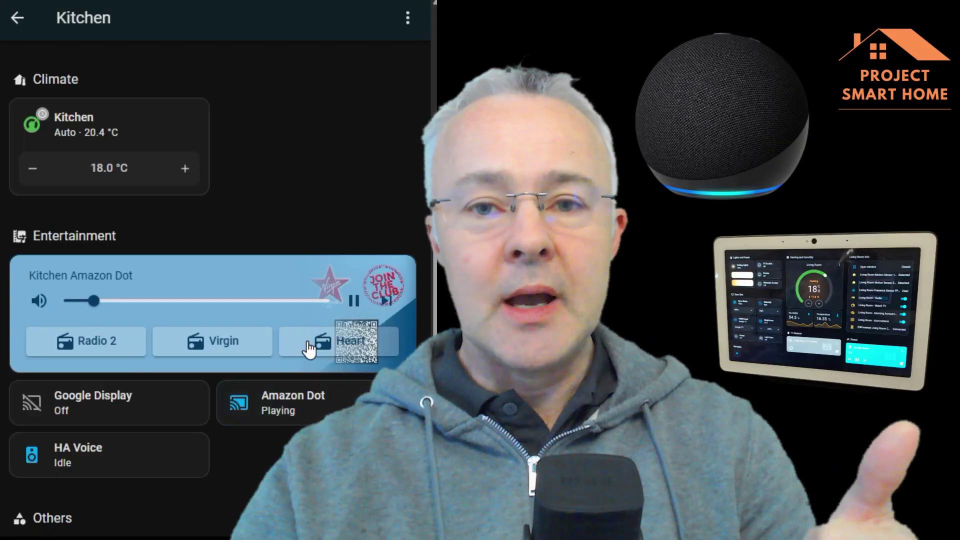
pyautogui.click(309, 345)
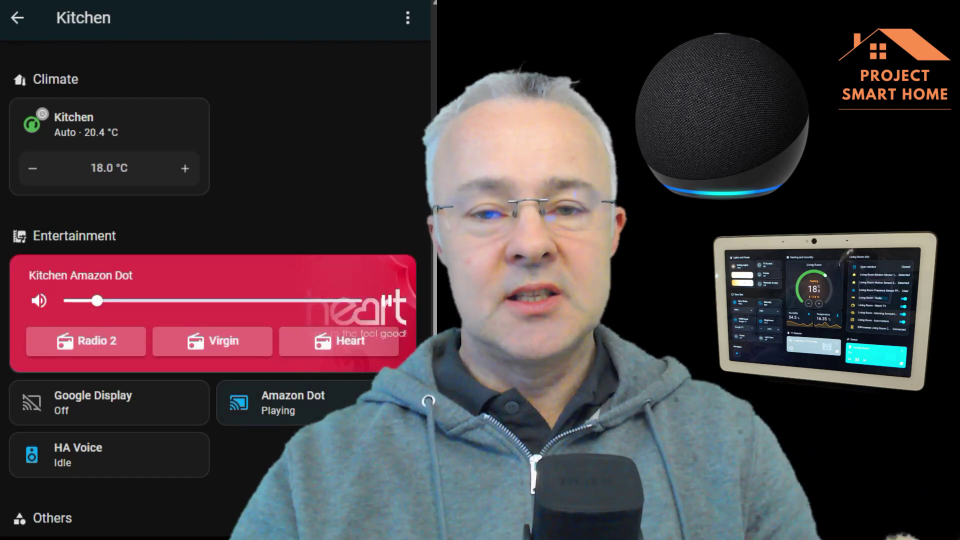
# - Return to the Family Room and play Heart, Radio 2 and Virgin in turn on the Family Room Display
pyautogui.click(16, 20)
pyautogui.scroll(-10, 195, 165)
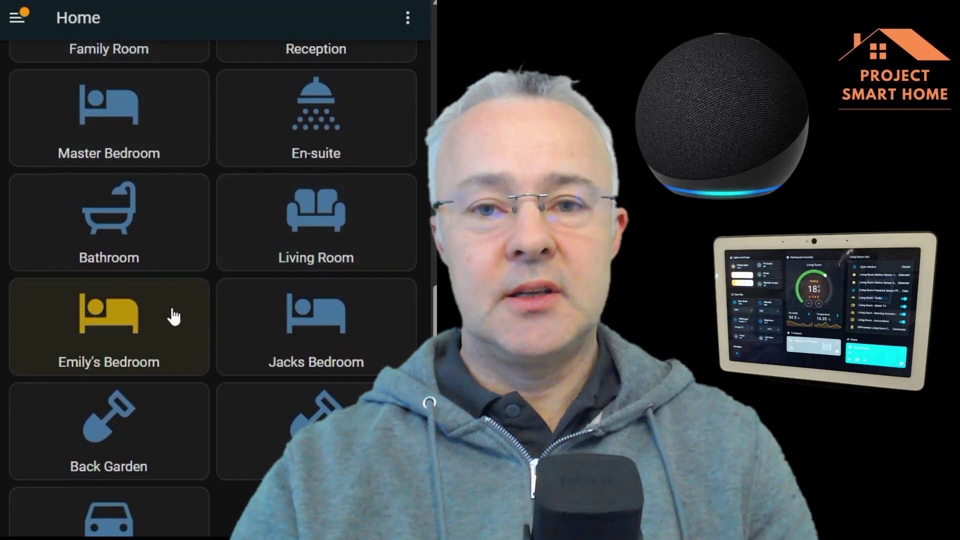
pyautogui.scroll(1, 215, 265)
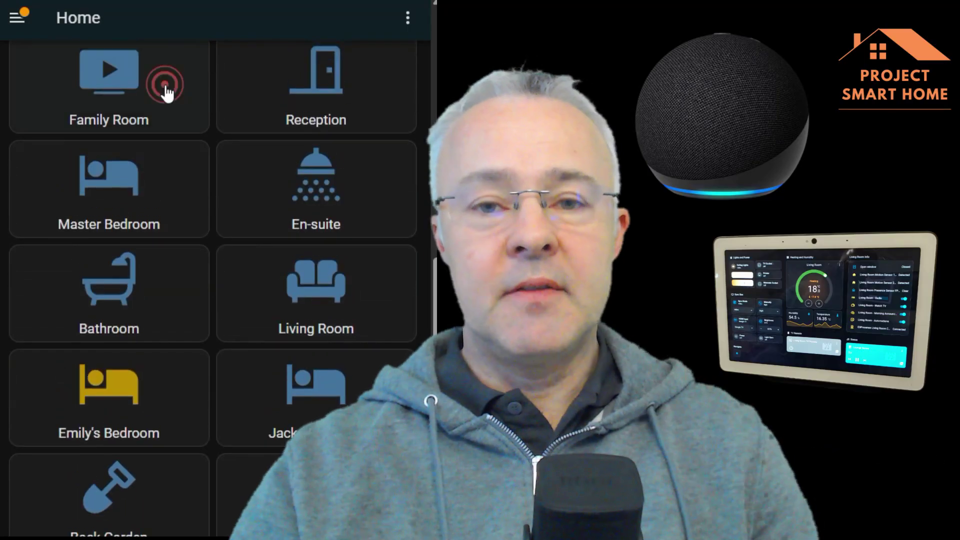
pyautogui.click(167, 97)
pyautogui.scroll(-10, 345, 334)
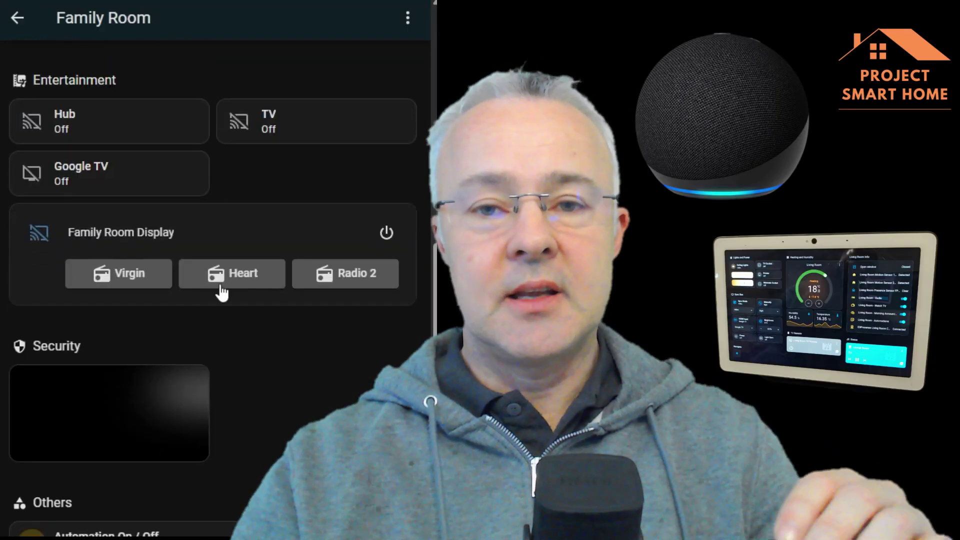
pyautogui.click(254, 280)
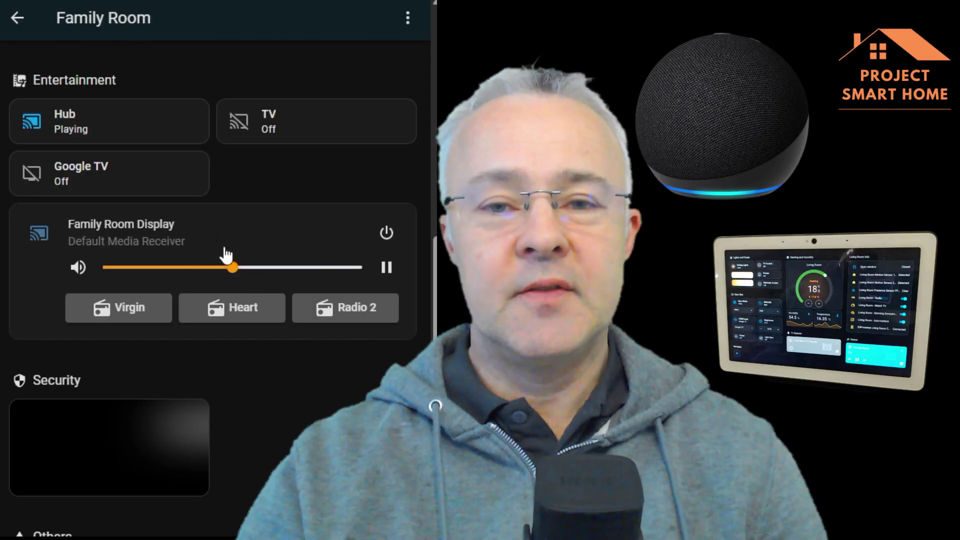
pyautogui.click(349, 302)
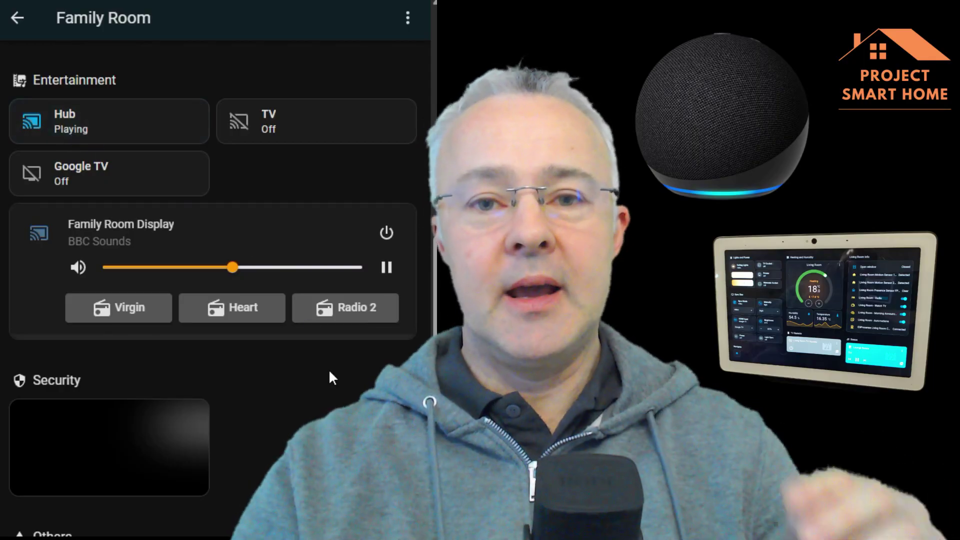
pyautogui.click(123, 314)
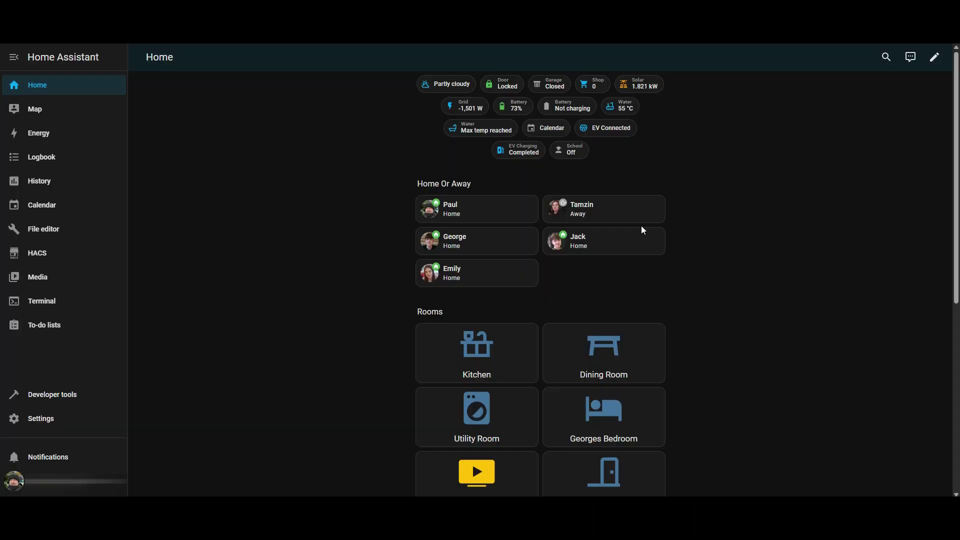
# - Examine the Mini Media Player repository page in HACS, including its card preview and installation instructions
pyautogui.click(38, 255)
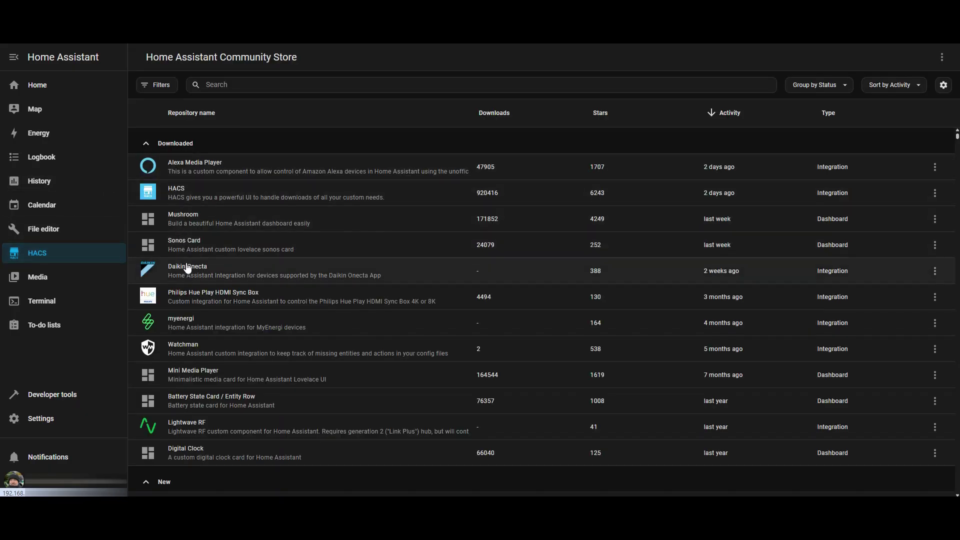
pyautogui.click(221, 374)
pyautogui.scroll(-8, 313, 362)
pyautogui.scroll(-6, 314, 364)
pyautogui.scroll(20, 313, 364)
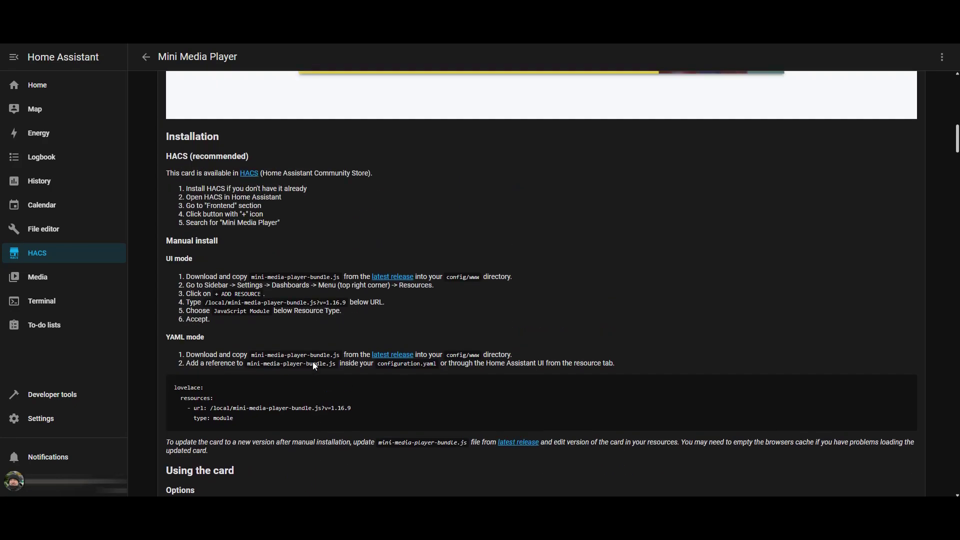
pyautogui.scroll(3, 315, 365)
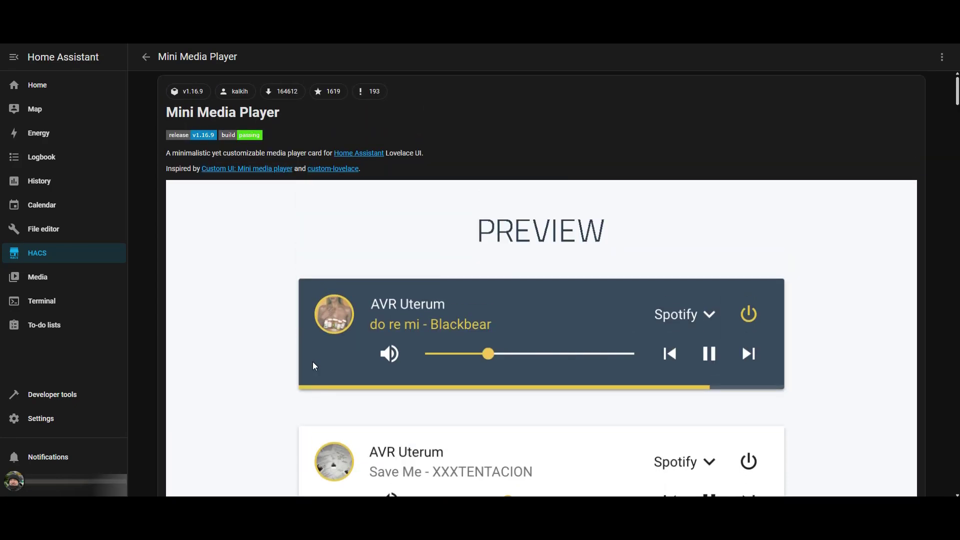
pyautogui.scroll(-2, 314, 365)
pyautogui.scroll(1, 314, 365)
pyautogui.scroll(1, 315, 366)
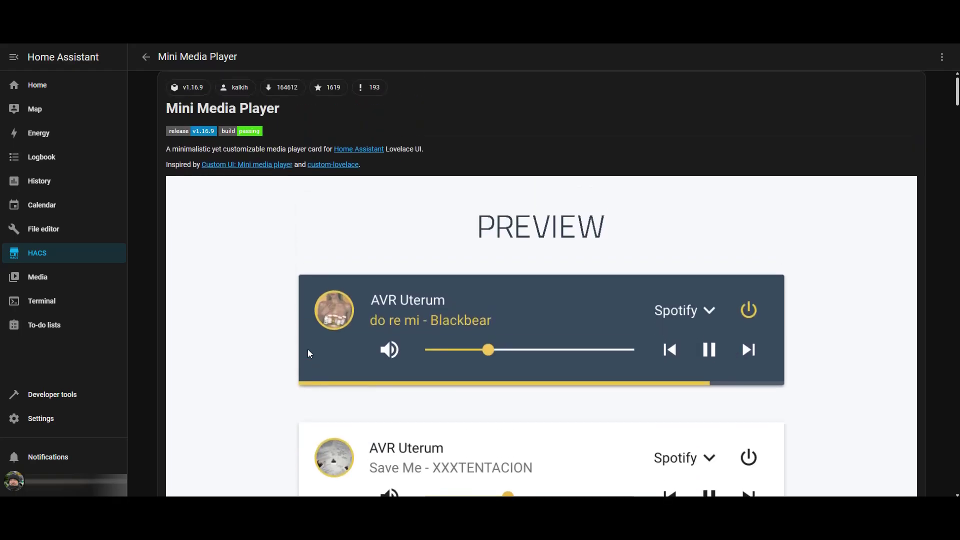
# - Go back to the community store list and search it for "mini me"
pyautogui.click(146, 57)
pyautogui.click(274, 86)
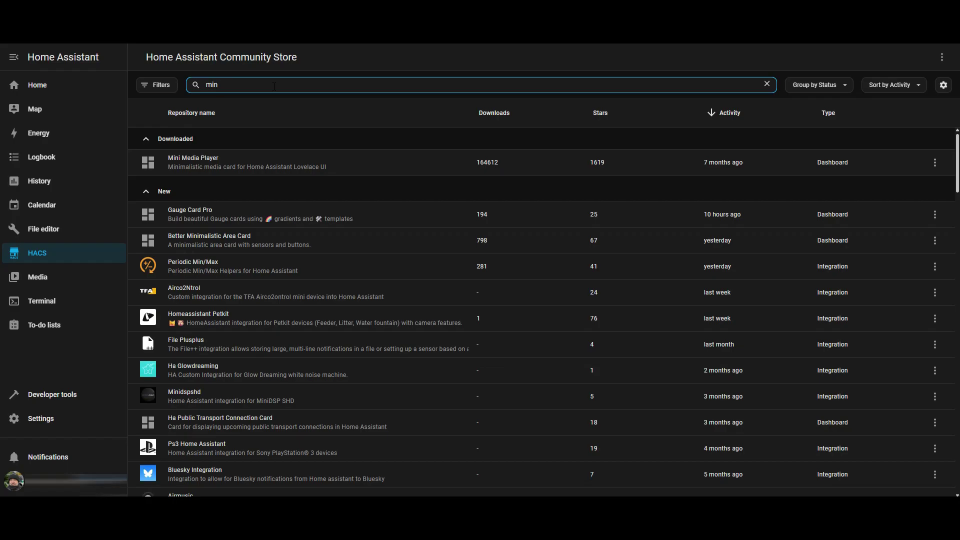
pyautogui.write('mini me')
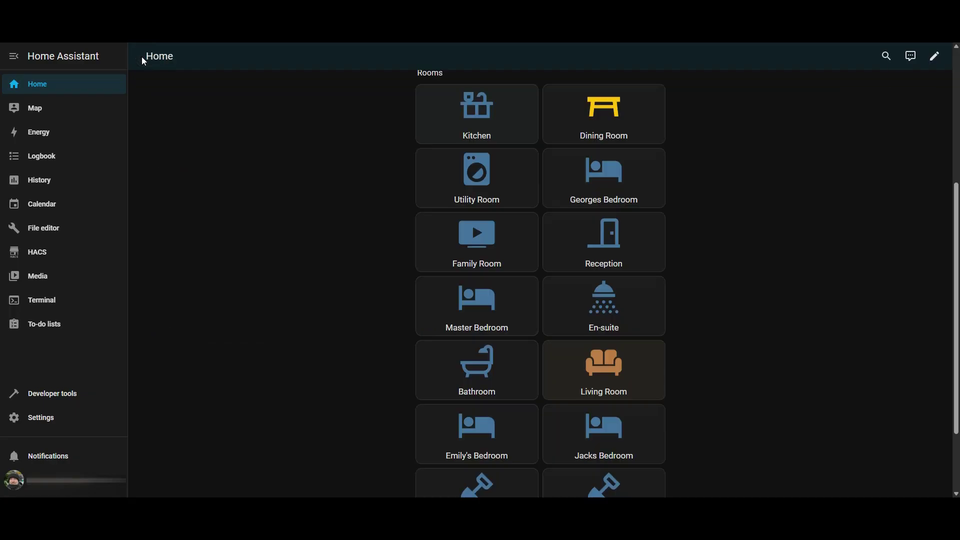
# - Open the Kitchen room from the Home dashboard and play Virgin followed by Radio 2 on the Kitchen Amazon Dot
pyautogui.scroll(5, 255, 154)
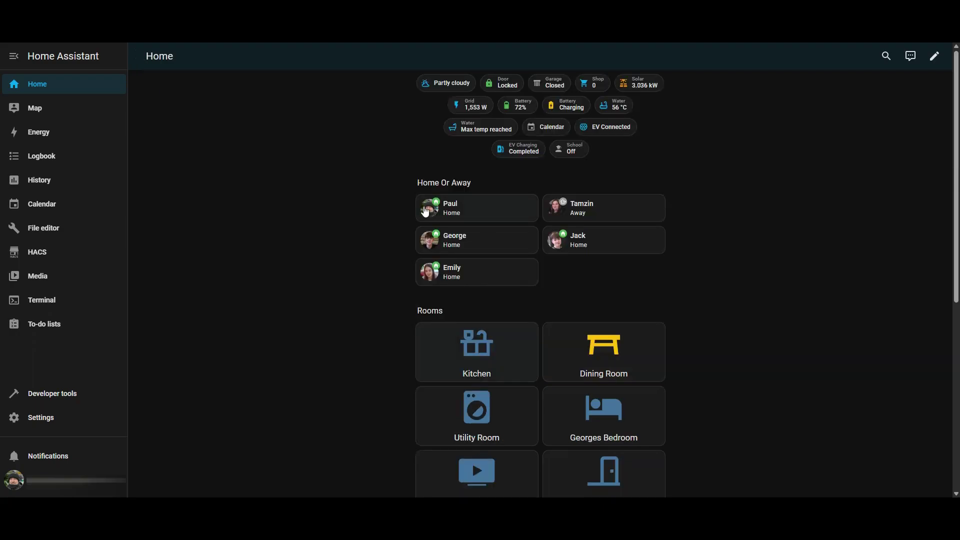
pyautogui.click(493, 366)
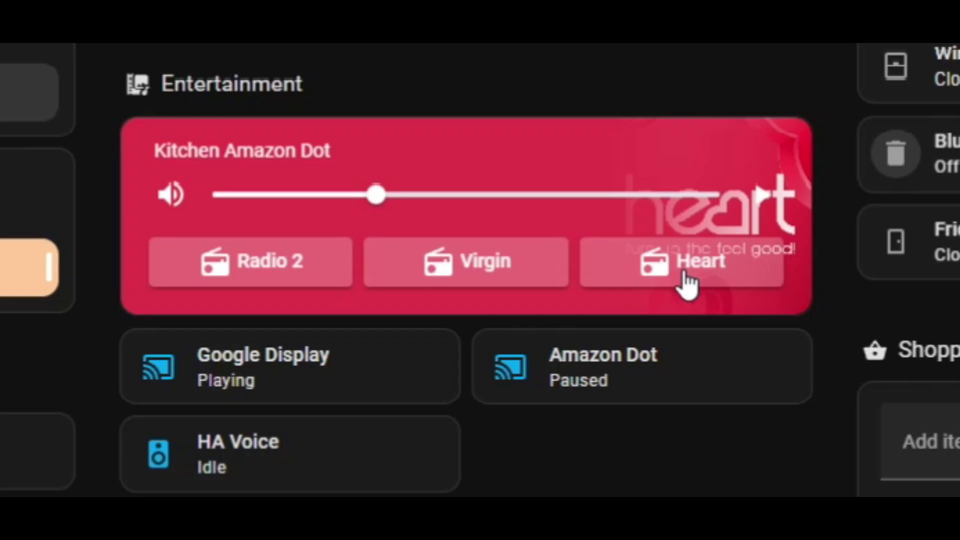
pyautogui.click(476, 271)
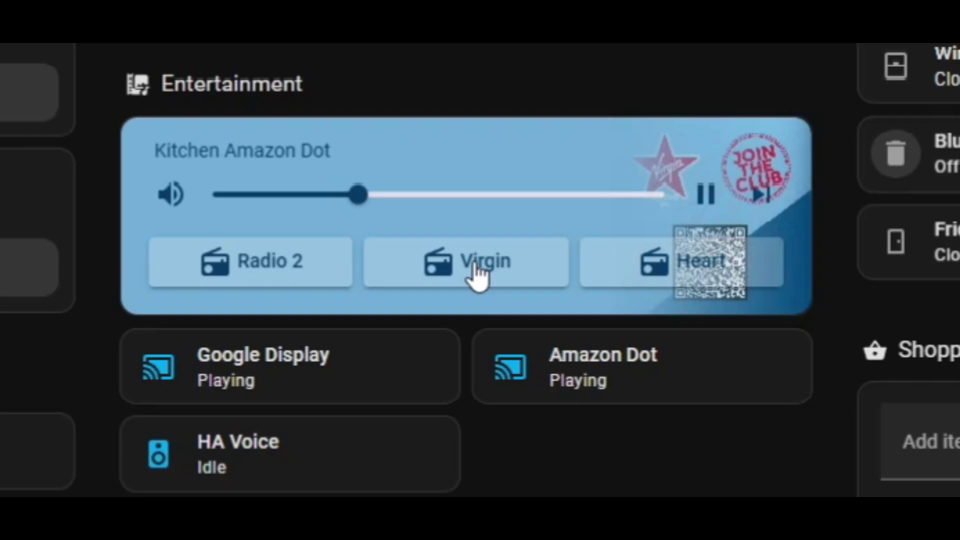
pyautogui.click(261, 260)
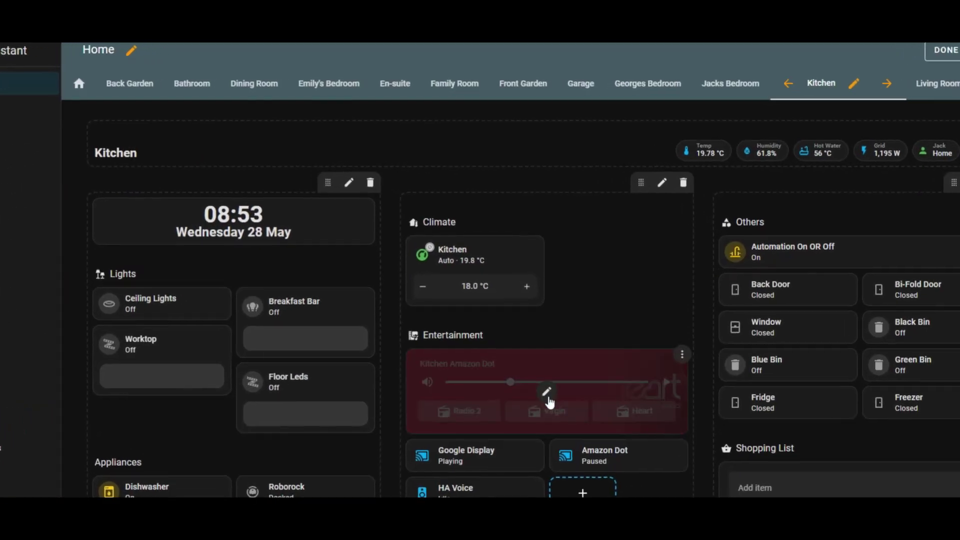
# - Open the configuration of the Kitchen Amazon Dot media player card
pyautogui.click(547, 393)
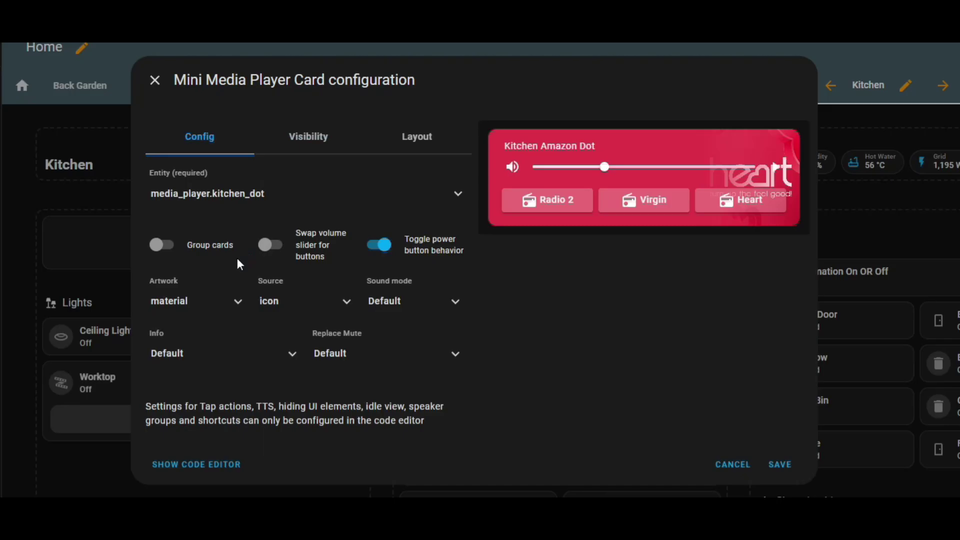
# - Try the card's group cards option and its volume buttons option one after the other, switching each back off
pyautogui.click(174, 248)
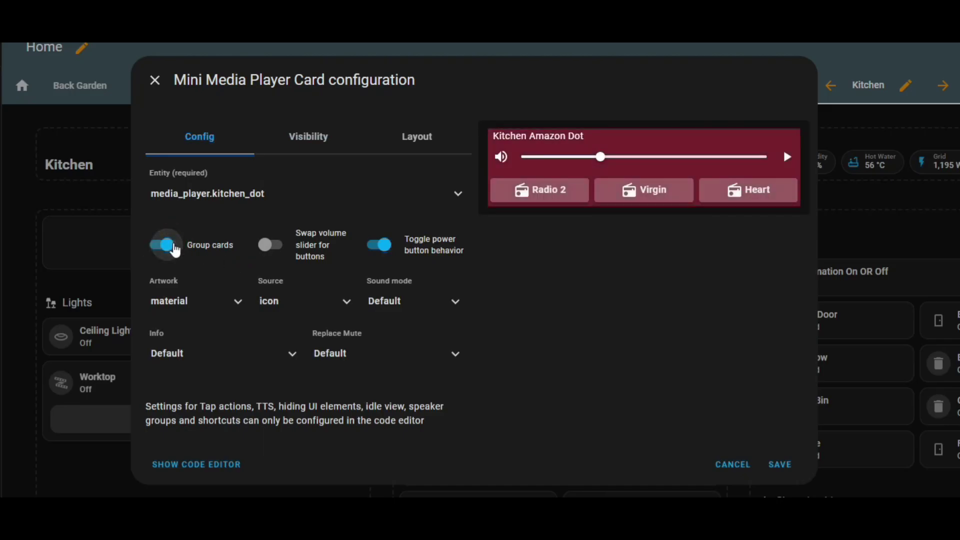
pyautogui.click(161, 247)
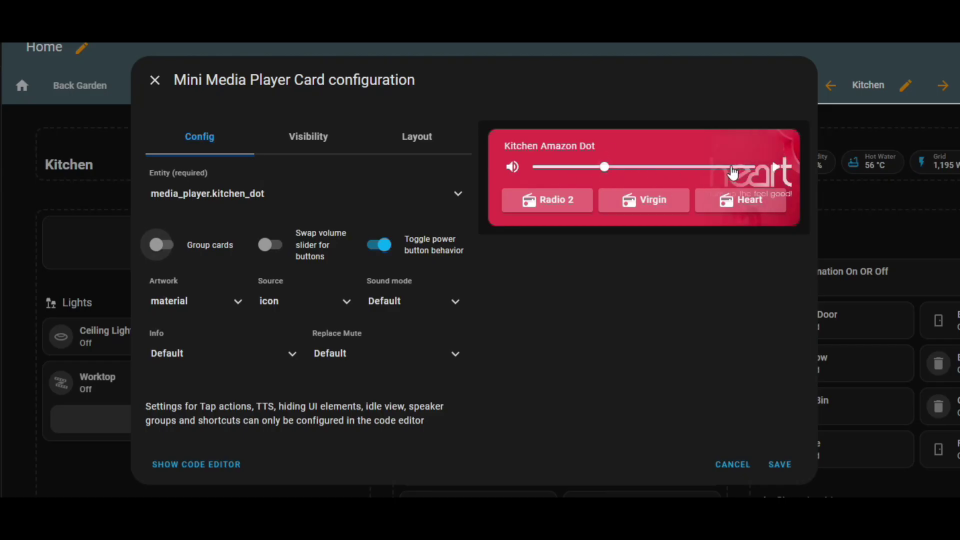
pyautogui.click(275, 250)
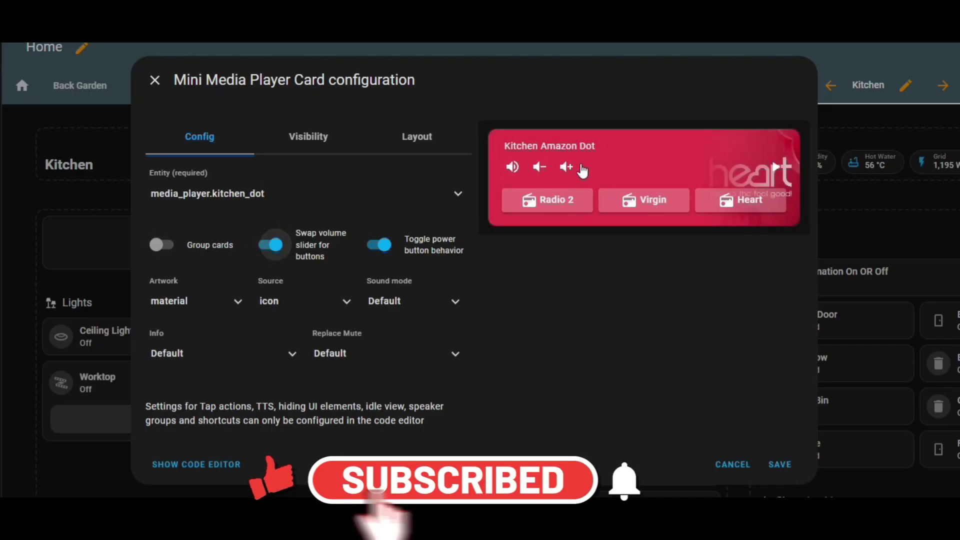
pyautogui.click(267, 246)
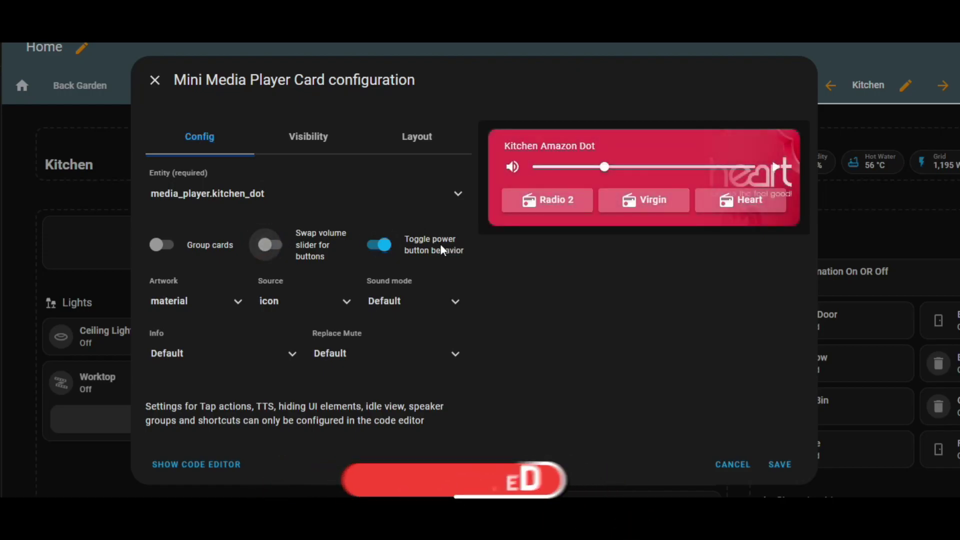
# - Try the card with the toggle power button behavior disabled and re-enable it
pyautogui.click(372, 246)
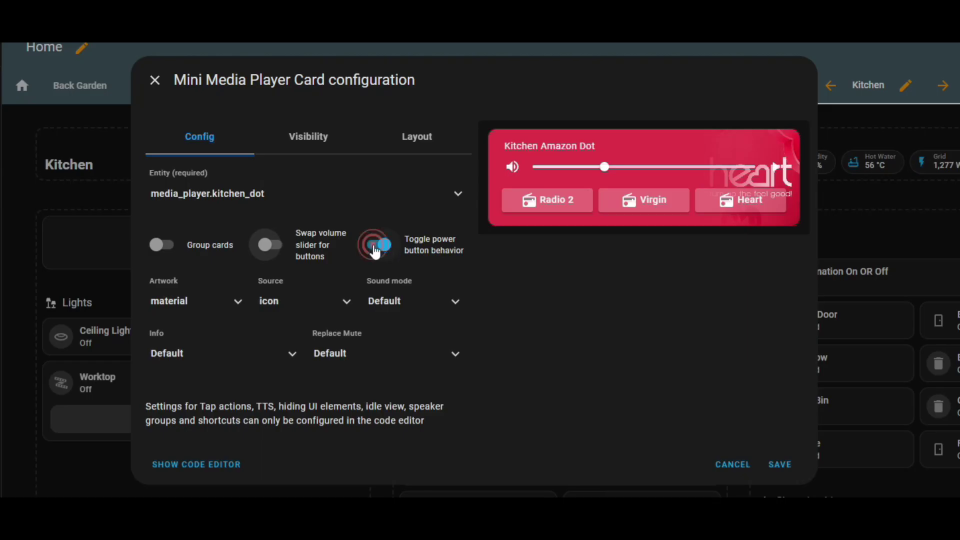
pyautogui.click(375, 248)
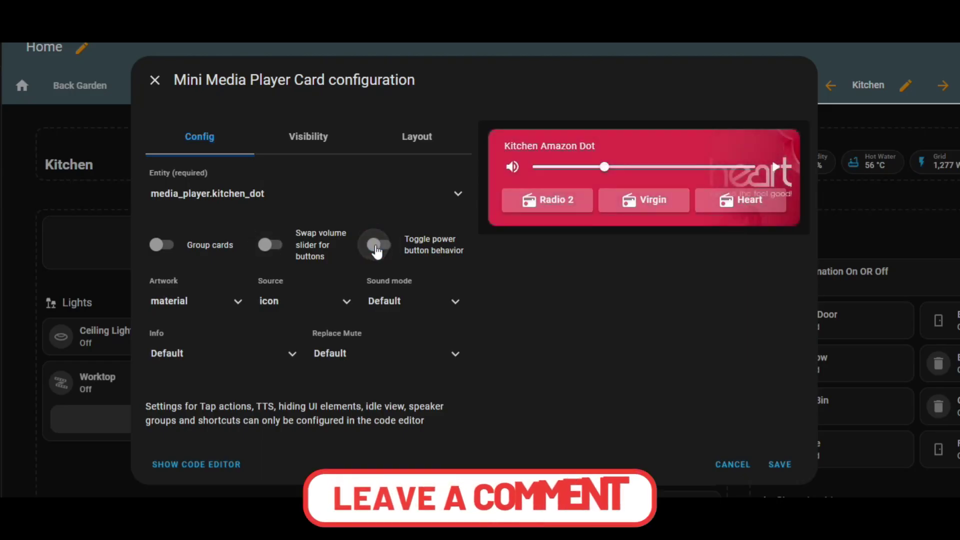
pyautogui.click(381, 248)
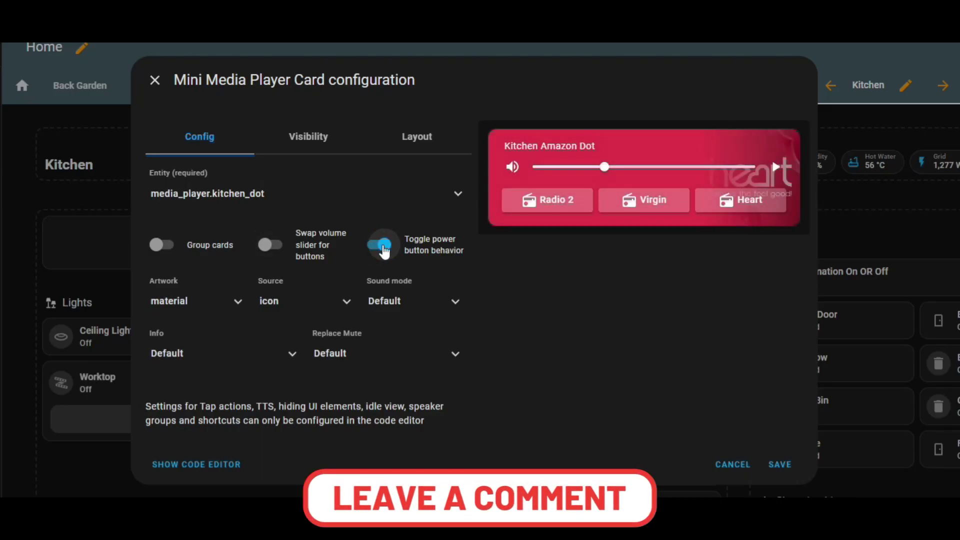
# - Try the cover and full-cover artwork options on the Kitchen Amazon Dot card, and set the artwork back to material
pyautogui.click(204, 300)
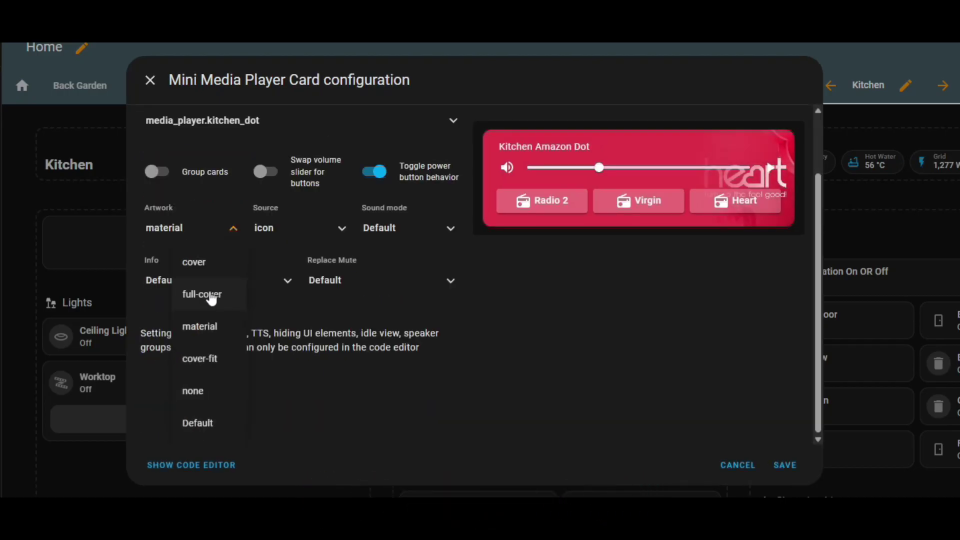
pyautogui.click(210, 270)
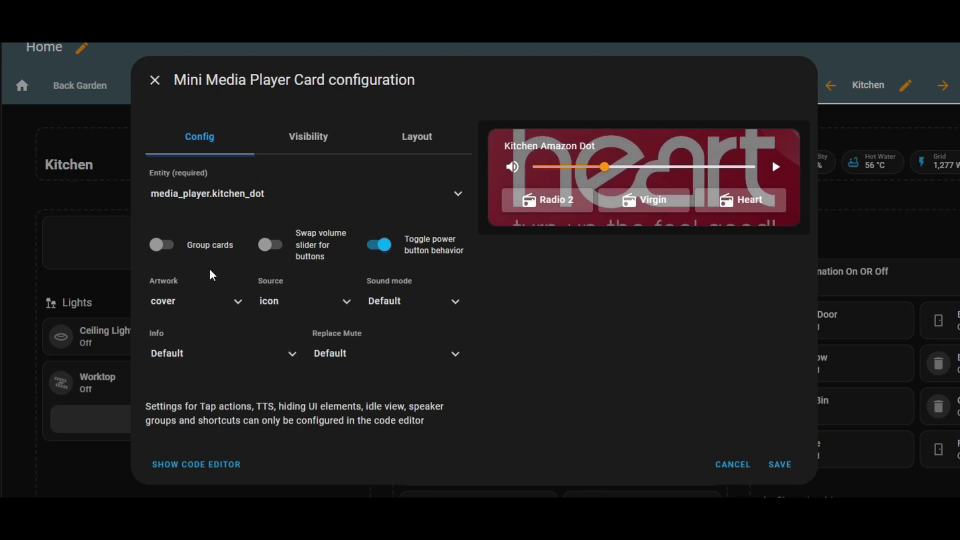
pyautogui.click(179, 299)
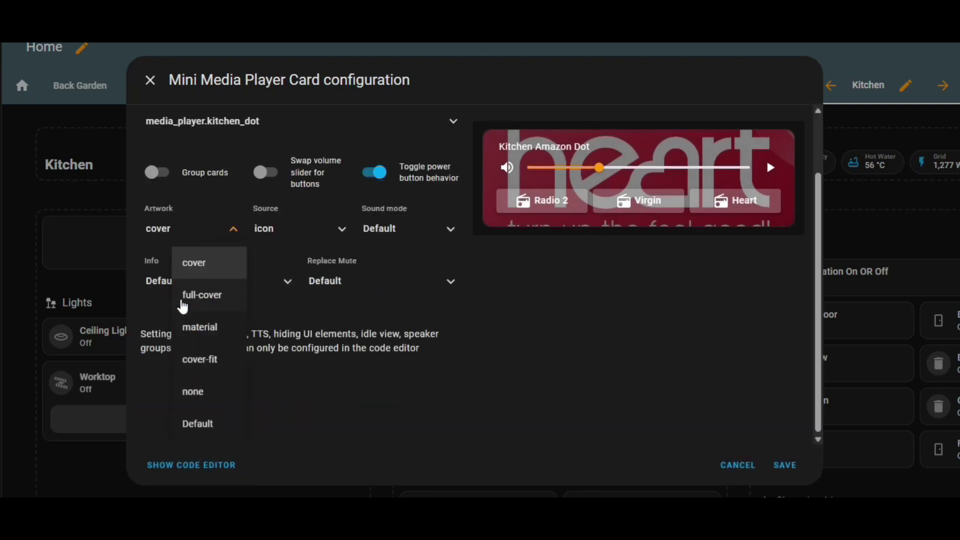
pyautogui.click(215, 299)
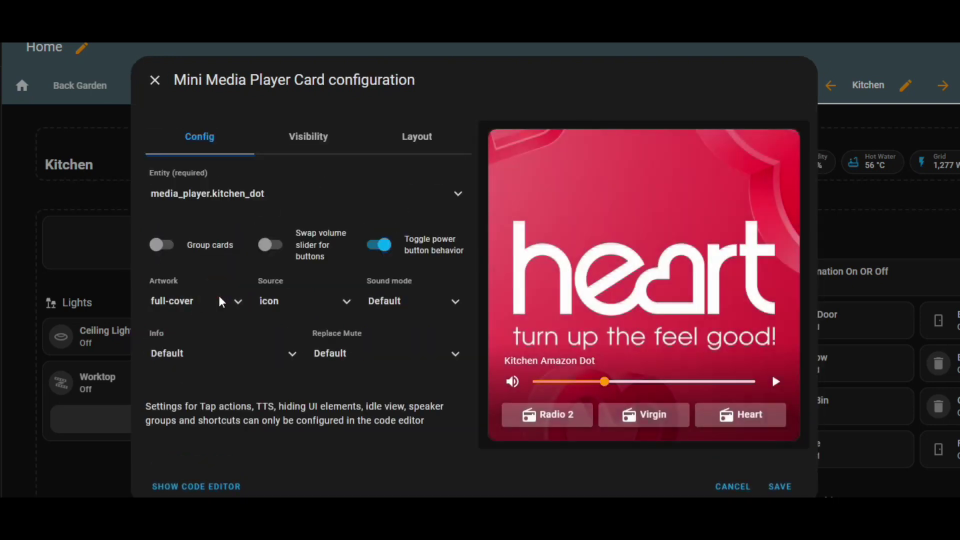
pyautogui.click(191, 300)
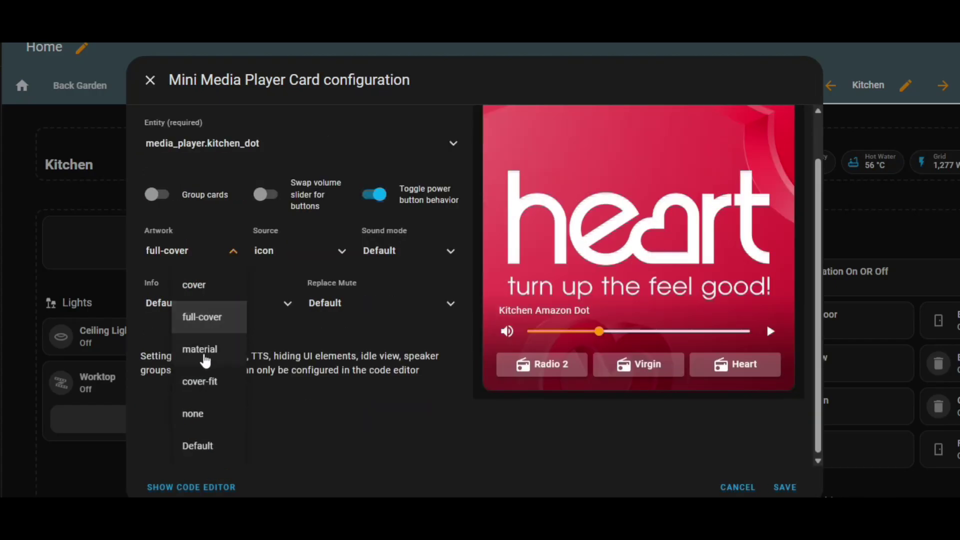
pyautogui.click(204, 354)
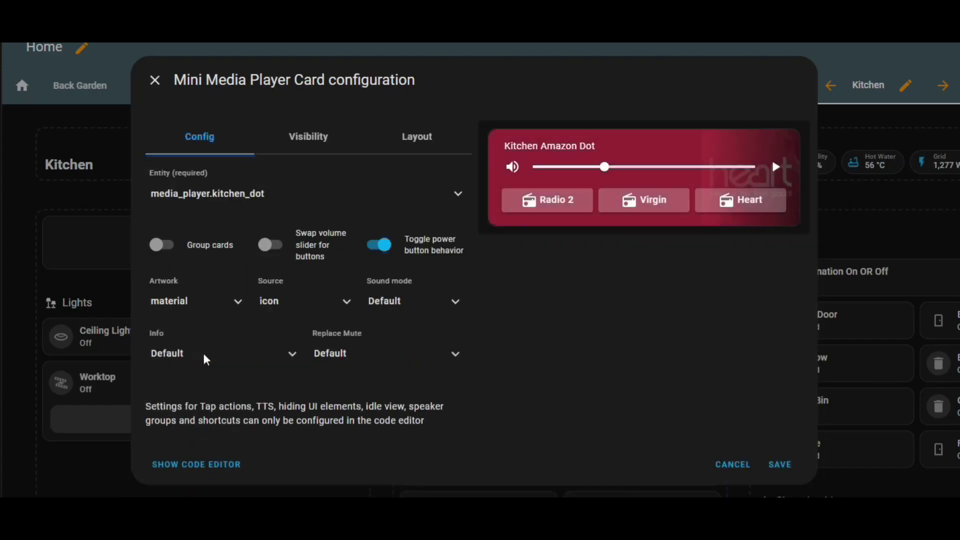
# - Try the cover-fit, none and Default artwork options on the card, and return the artwork to material
pyautogui.click(198, 302)
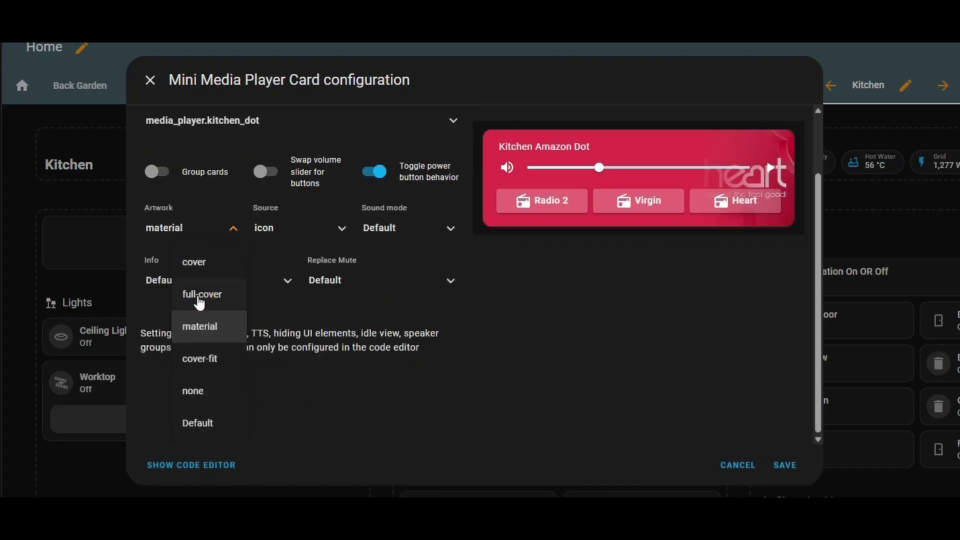
pyautogui.click(200, 359)
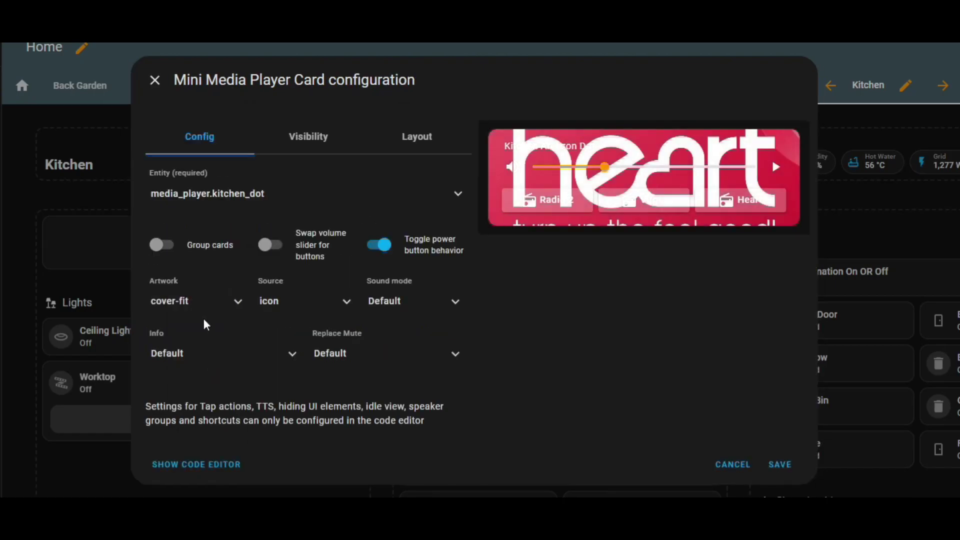
pyautogui.click(199, 300)
pyautogui.click(205, 393)
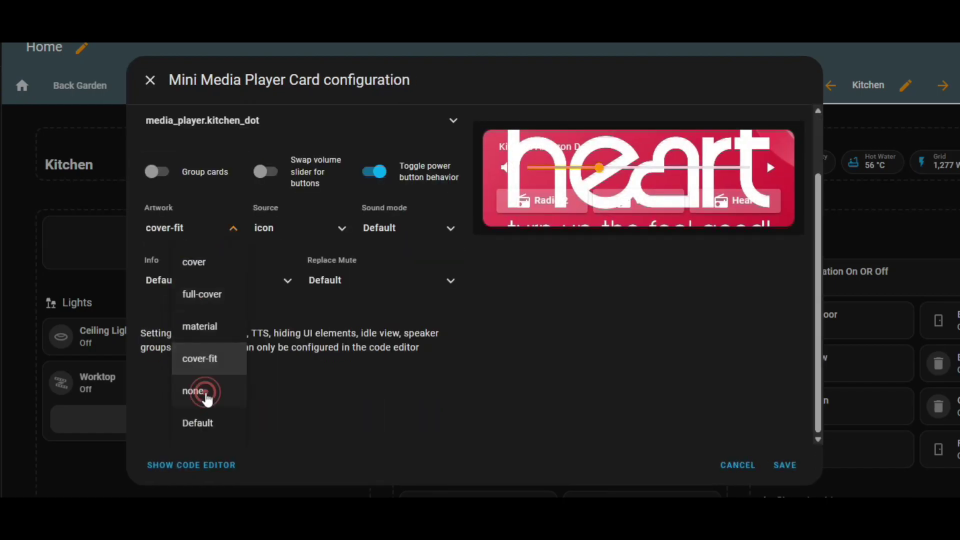
pyautogui.click(204, 300)
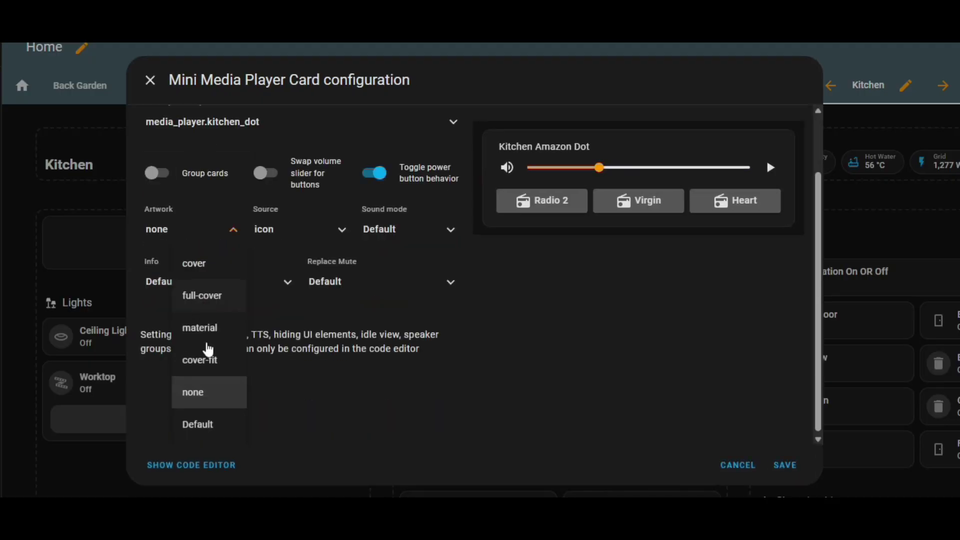
pyautogui.click(208, 424)
pyautogui.click(203, 301)
pyautogui.click(203, 326)
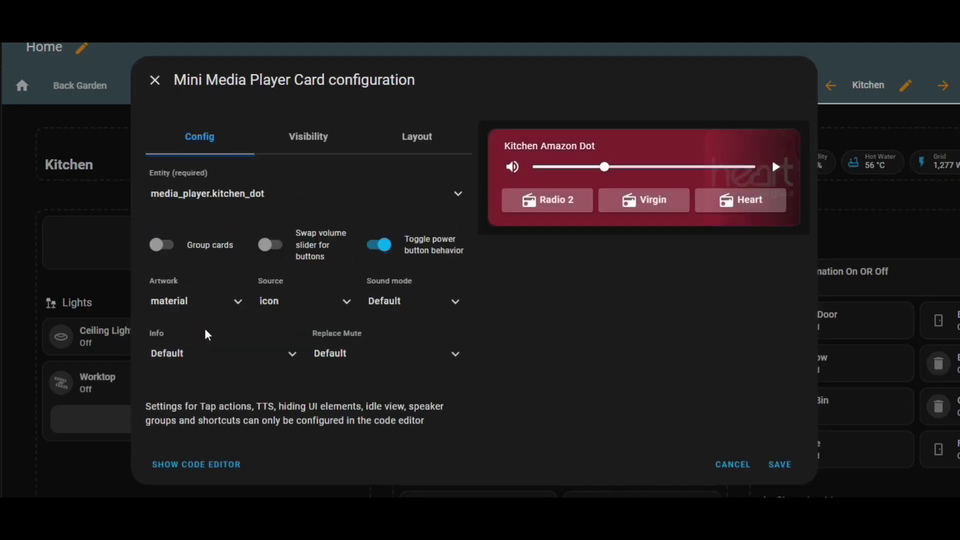
# - Try the card's source option as full, revert it to icon, and cancel the card configuration
pyautogui.click(339, 303)
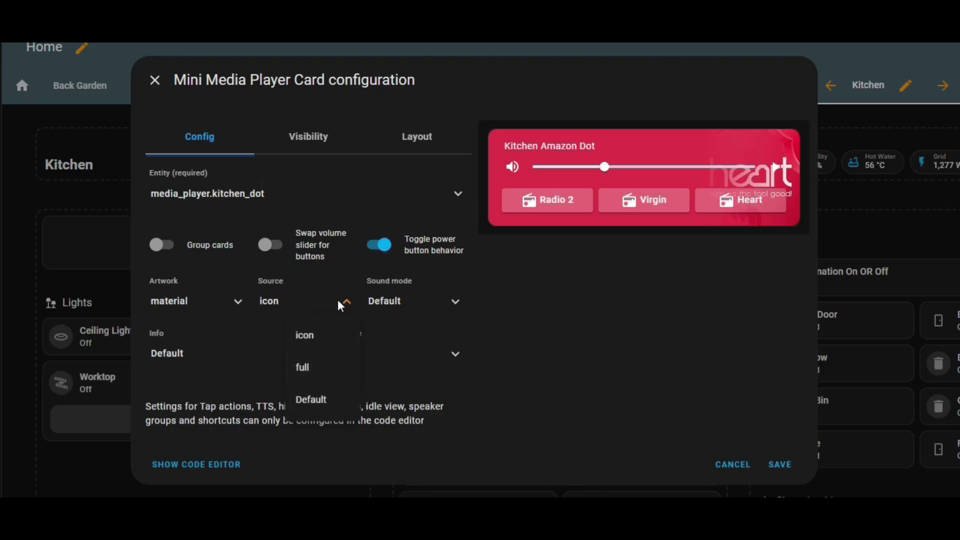
pyautogui.click(319, 365)
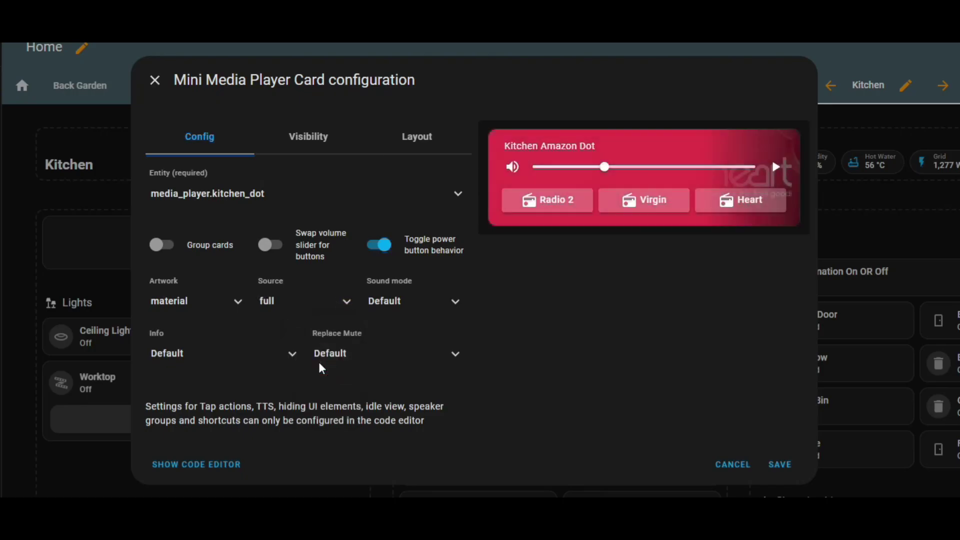
pyautogui.click(326, 298)
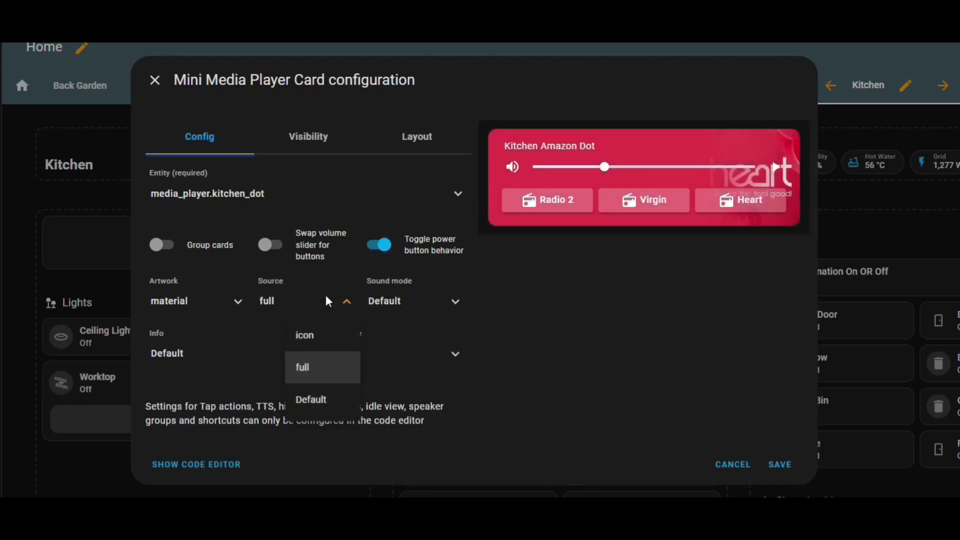
pyautogui.click(321, 342)
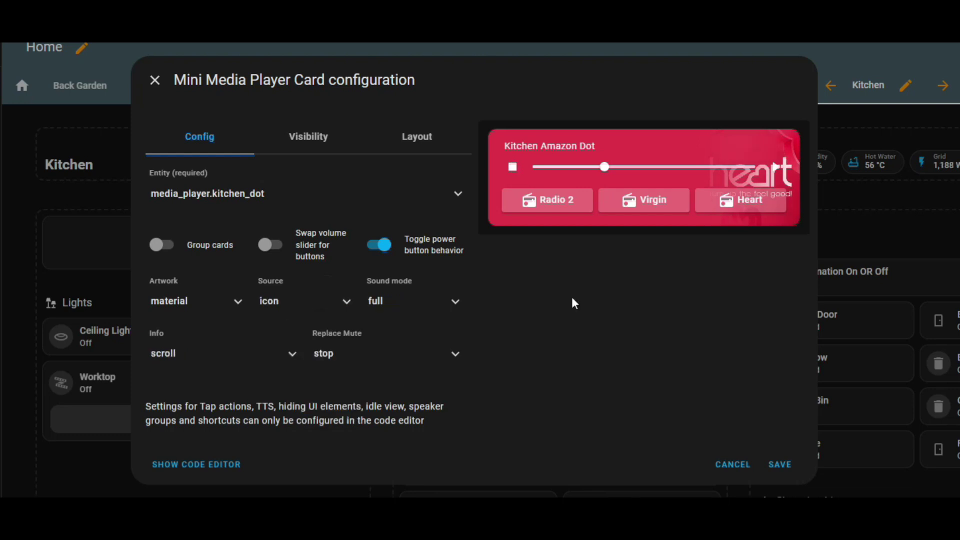
pyautogui.click(732, 462)
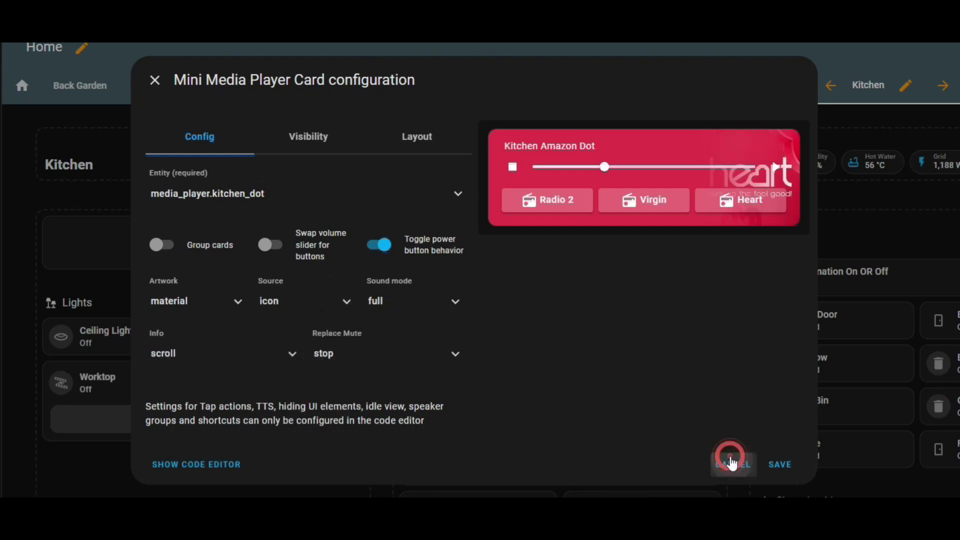
# - Show the card's code and try its name without Dot, restoring it to Kitchen Amazon Dot
pyautogui.click(188, 466)
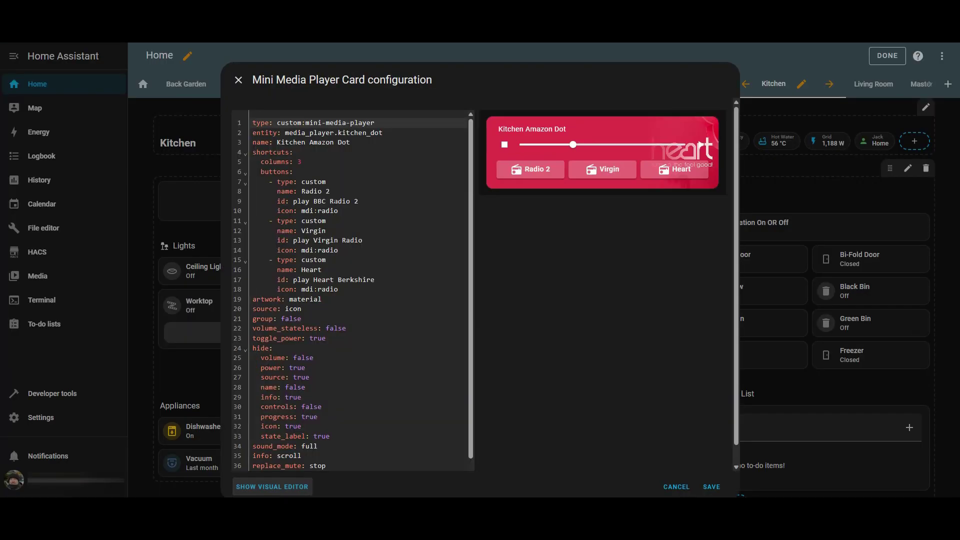
pyautogui.click(350, 144)
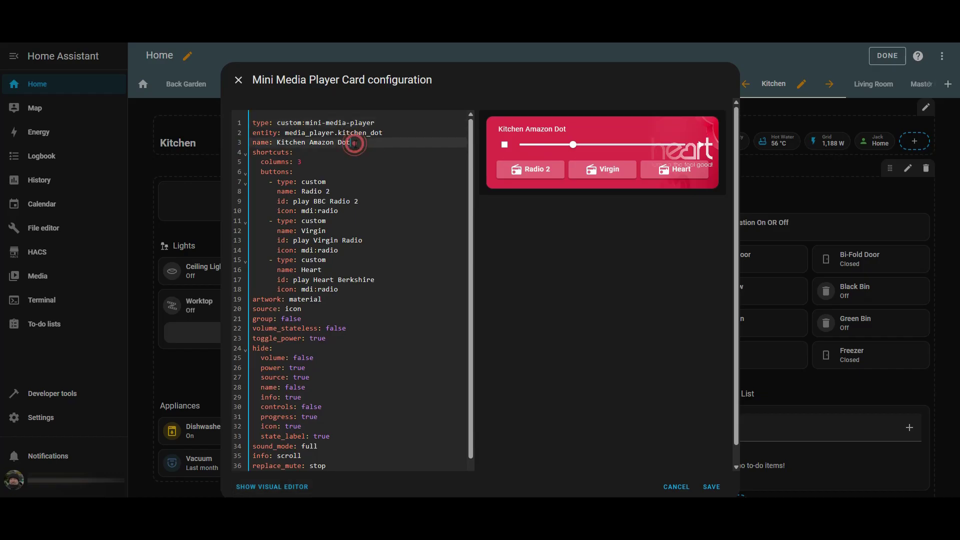
pyautogui.press('BackSpace')
pyautogui.press('BackSpace')
pyautogui.press('BackSpace')
pyautogui.press('BackSpace')
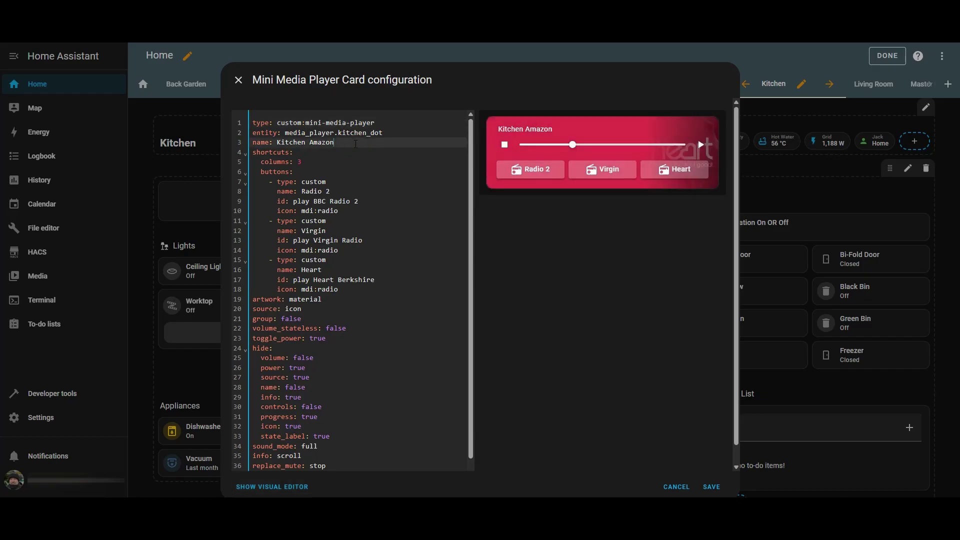
pyautogui.write('ot')
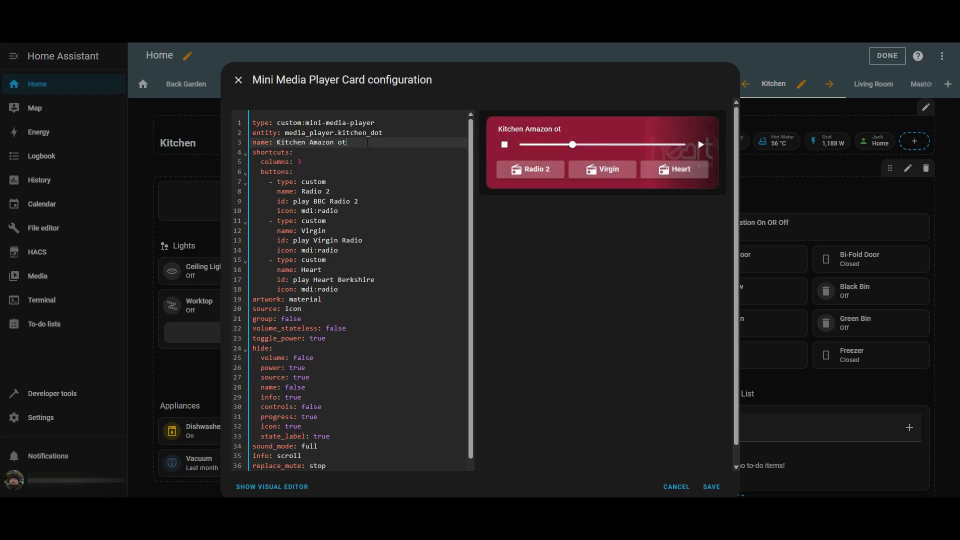
pyautogui.press('BackSpace')
pyautogui.press('BackSpace')
pyautogui.write('Dot')
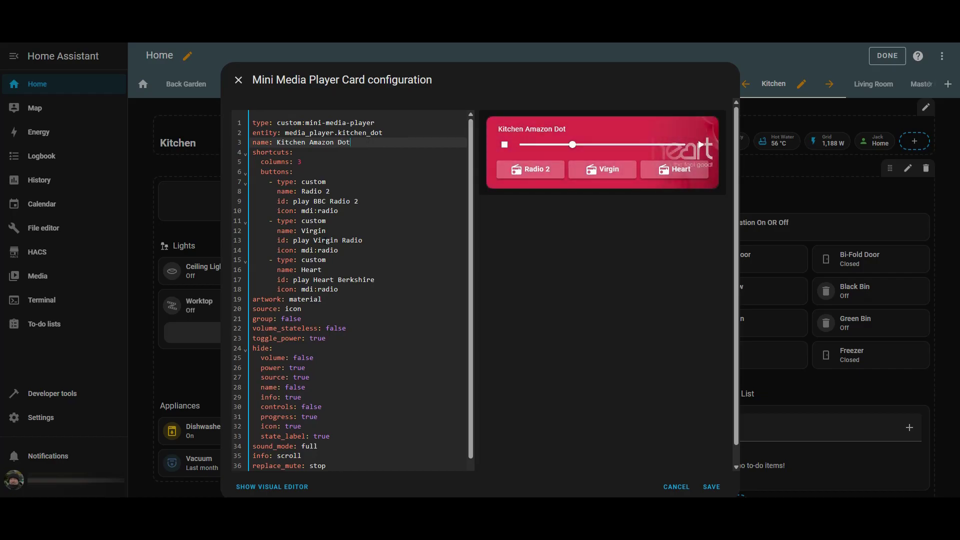
# - Examine the card code's display settings from artwork to replace_mute, its shortcut buttons, and each radio button's play command id
pyautogui.scroll(-1, 304, 348)
pyautogui.moveTo(330, 453); pyautogui.dragTo(244, 294)
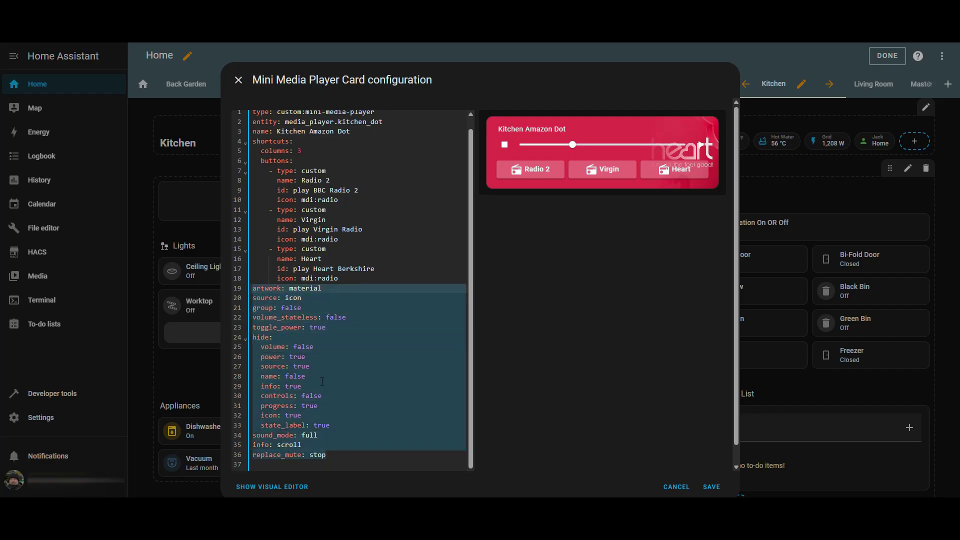
pyautogui.moveTo(346, 279); pyautogui.dragTo(245, 161)
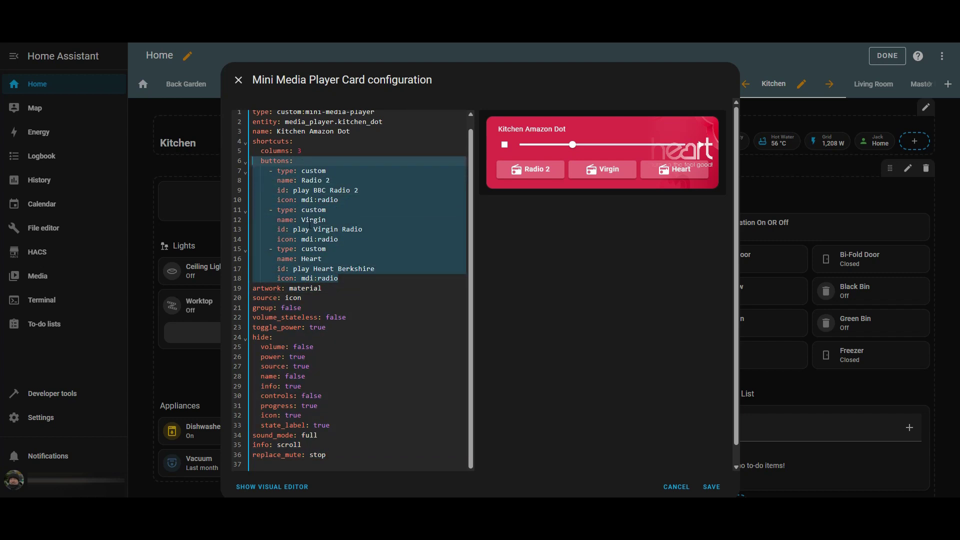
pyautogui.click(351, 189)
pyautogui.moveTo(364, 191); pyautogui.dragTo(294, 190)
pyautogui.moveTo(366, 229); pyautogui.dragTo(292, 231)
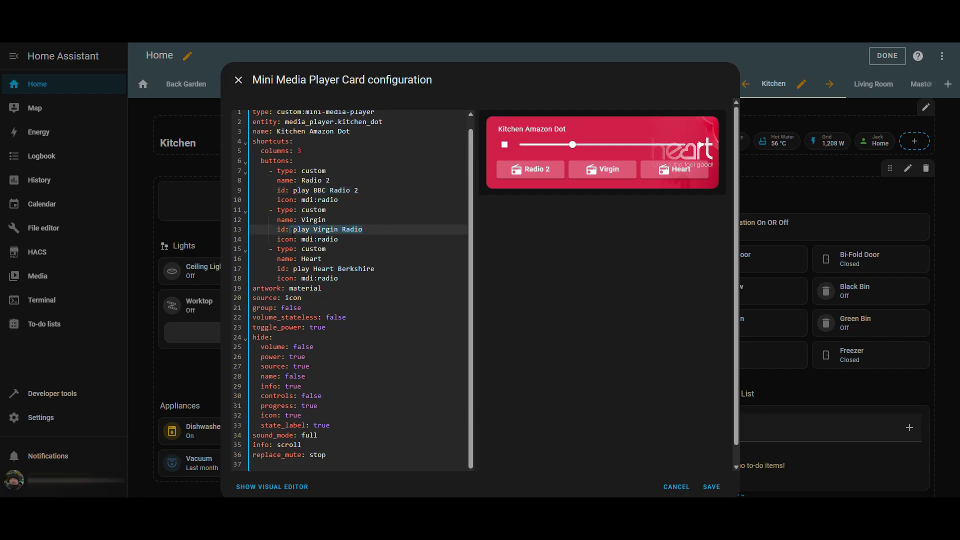
pyautogui.moveTo(376, 268); pyautogui.dragTo(293, 269)
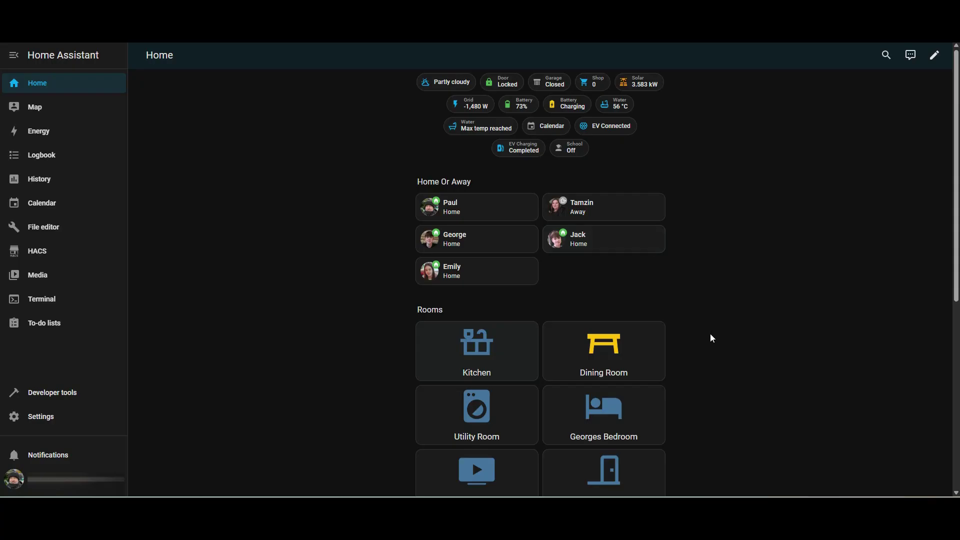
# - Open the Living Room from the Home dashboard and go to its Entertainment section
pyautogui.scroll(-3, 710, 335)
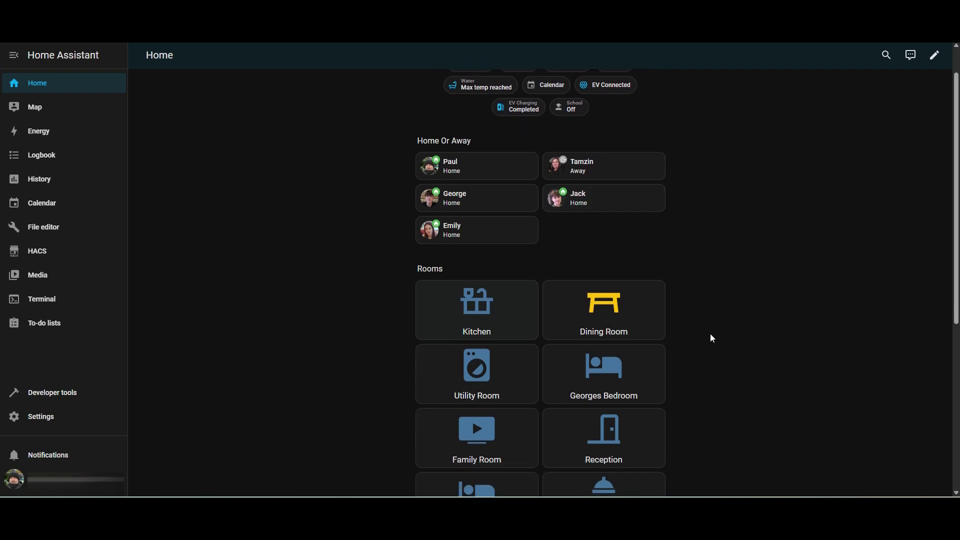
pyautogui.scroll(-3, 712, 339)
pyautogui.click(638, 339)
pyautogui.scroll(-3, 627, 344)
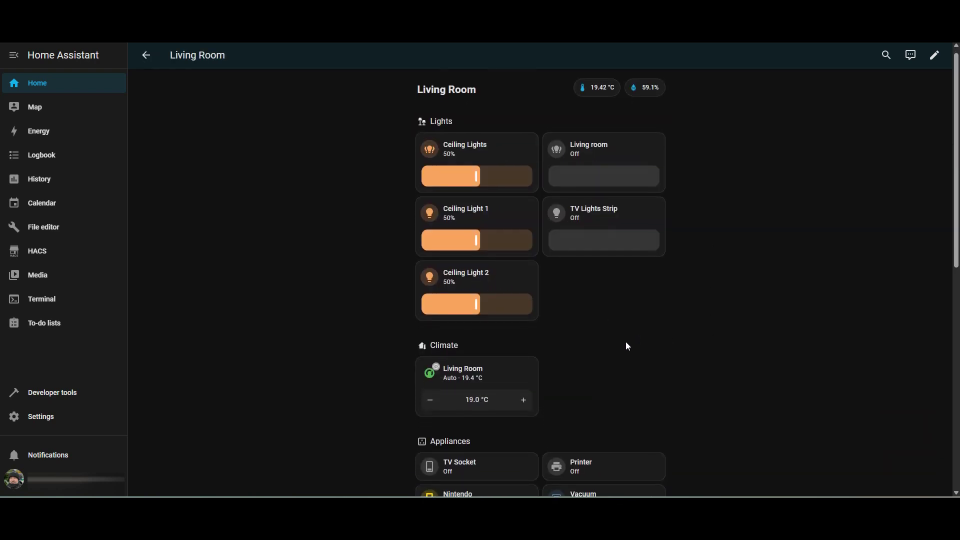
pyautogui.scroll(-4, 626, 347)
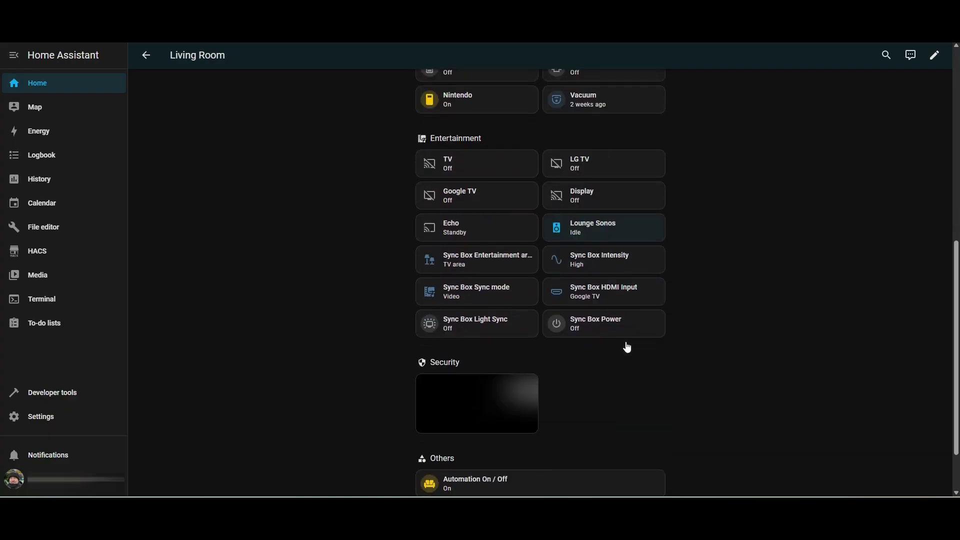
pyautogui.scroll(1, 627, 345)
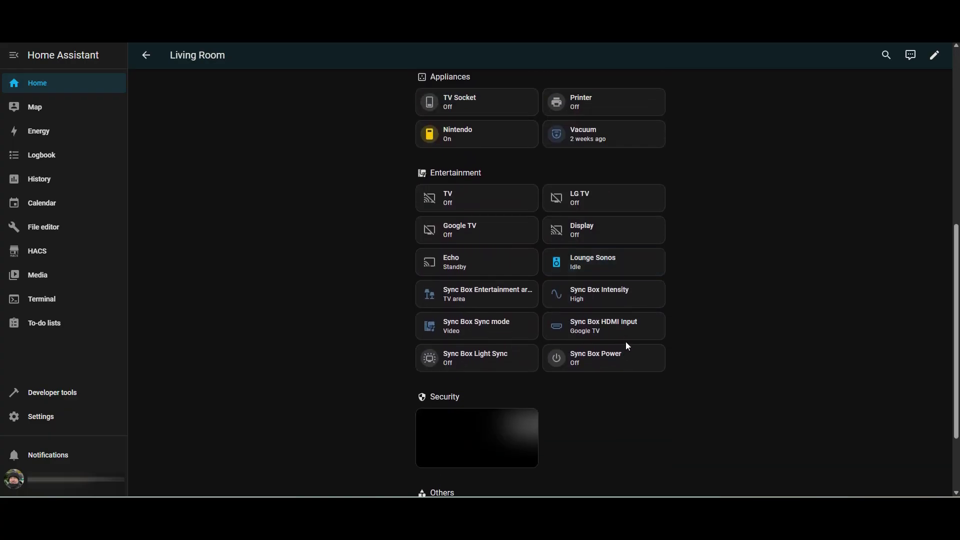
# - Put the Living Room dashboard in edit mode and add a Mini Media Player card to the Entertainment section
pyautogui.click(940, 69)
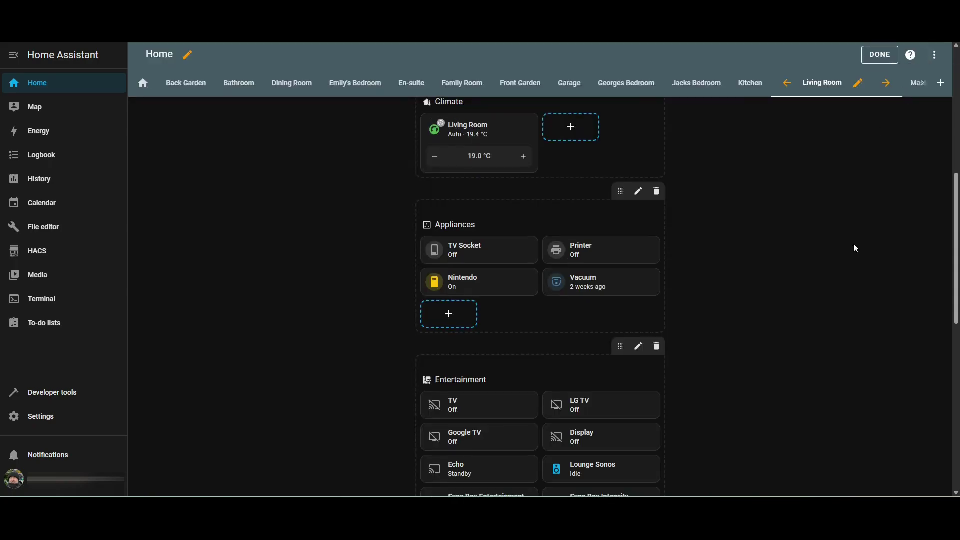
pyautogui.scroll(-5, 854, 248)
pyautogui.click(448, 352)
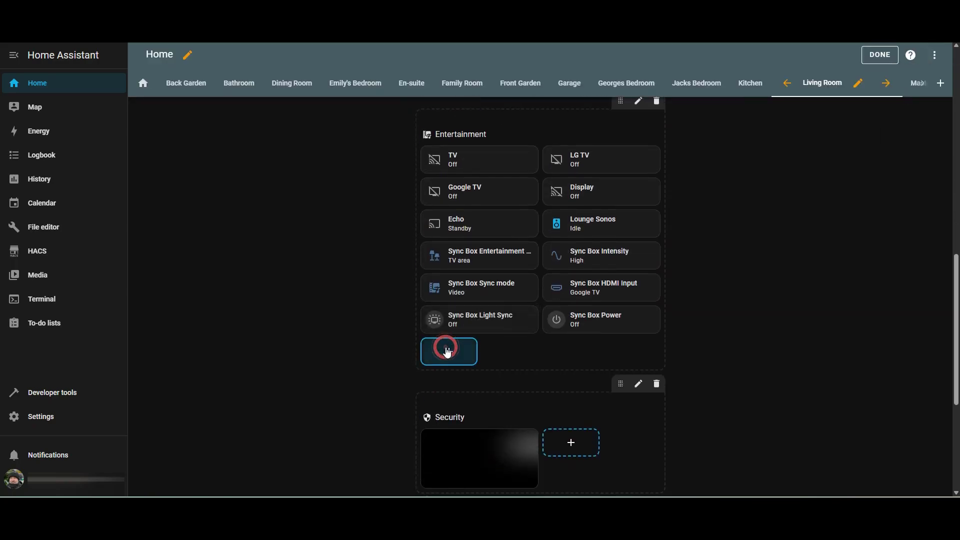
pyautogui.click(386, 140)
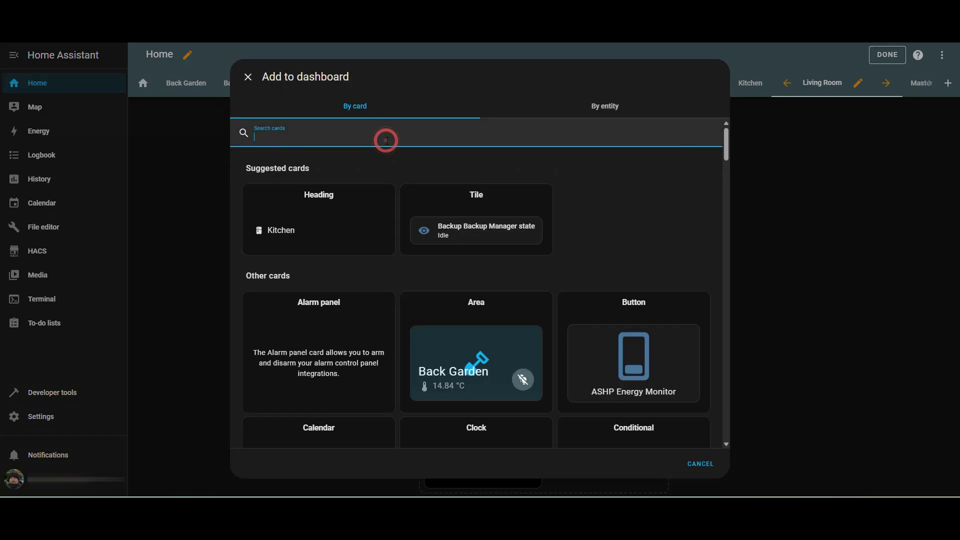
pyautogui.write('min')
pyautogui.click(311, 190)
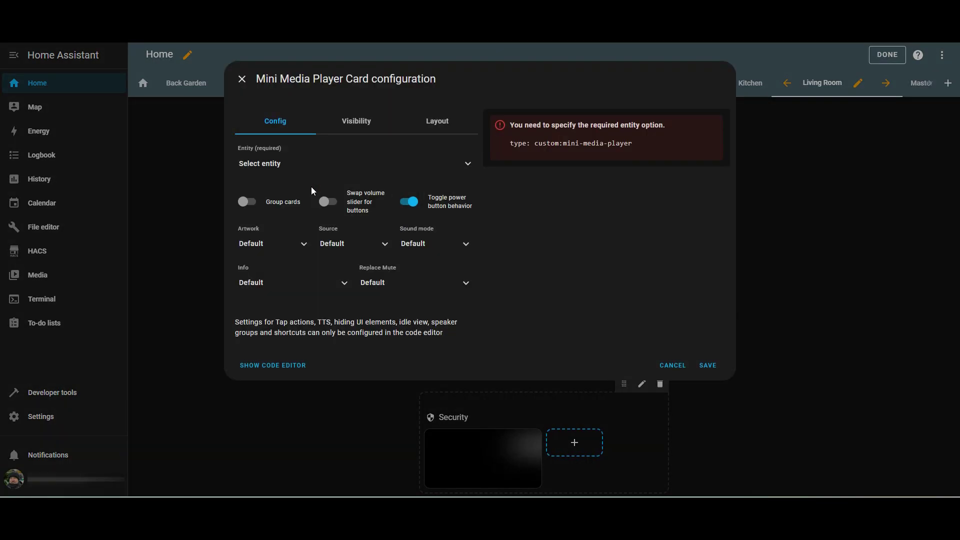
# - View the new card's code and return to the visual editor
pyautogui.click(275, 365)
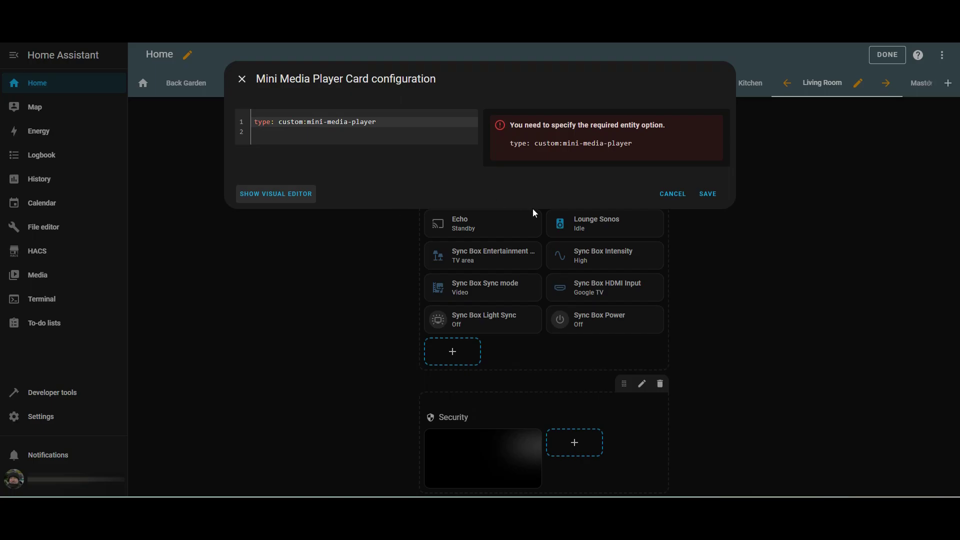
pyautogui.click(275, 194)
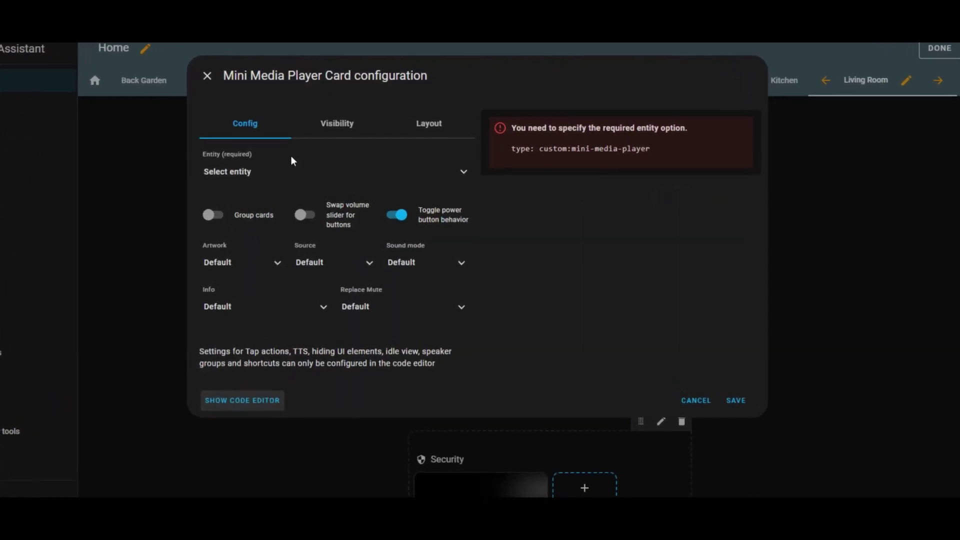
# - Set the card's entity to media_player.living_room_echo
pyautogui.click(360, 176)
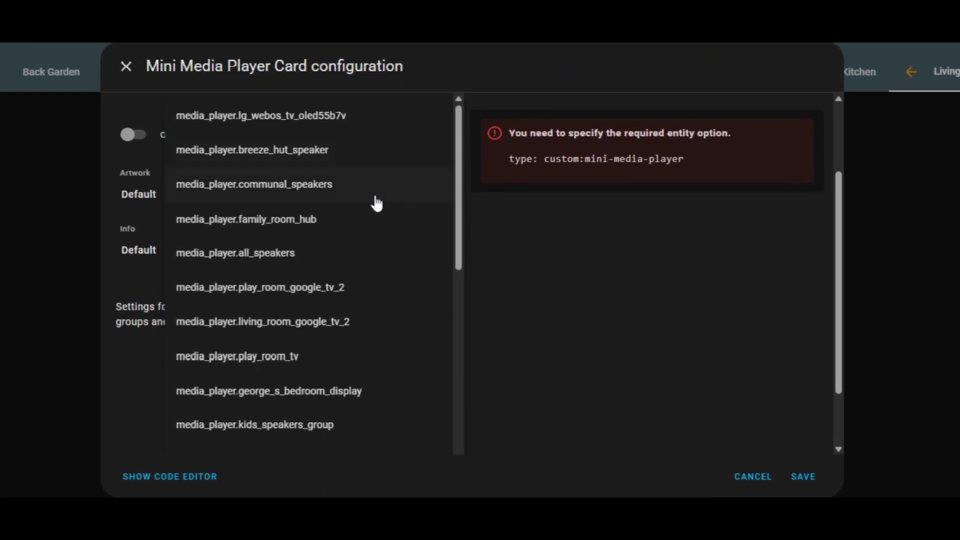
pyautogui.scroll(3, 376, 202)
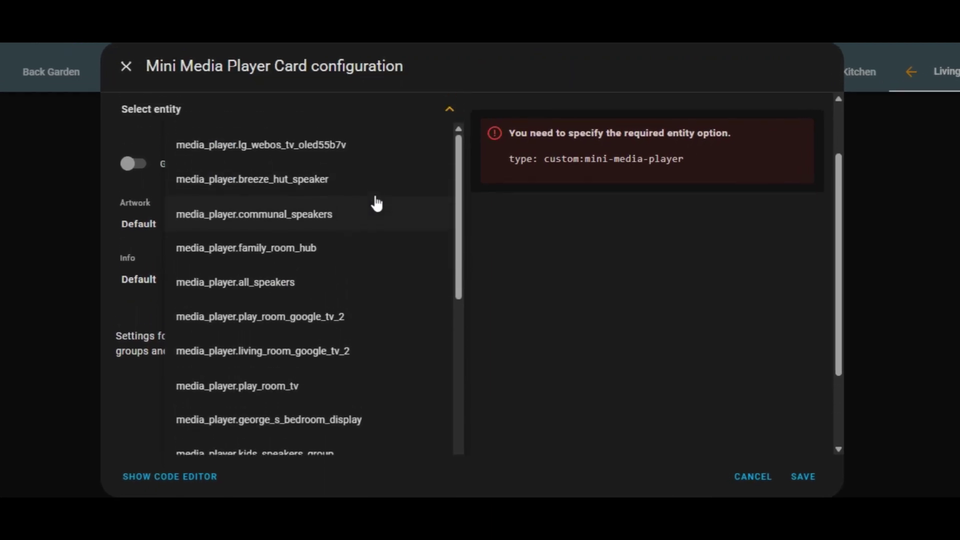
pyautogui.scroll(-3, 377, 203)
pyautogui.scroll(-1, 377, 203)
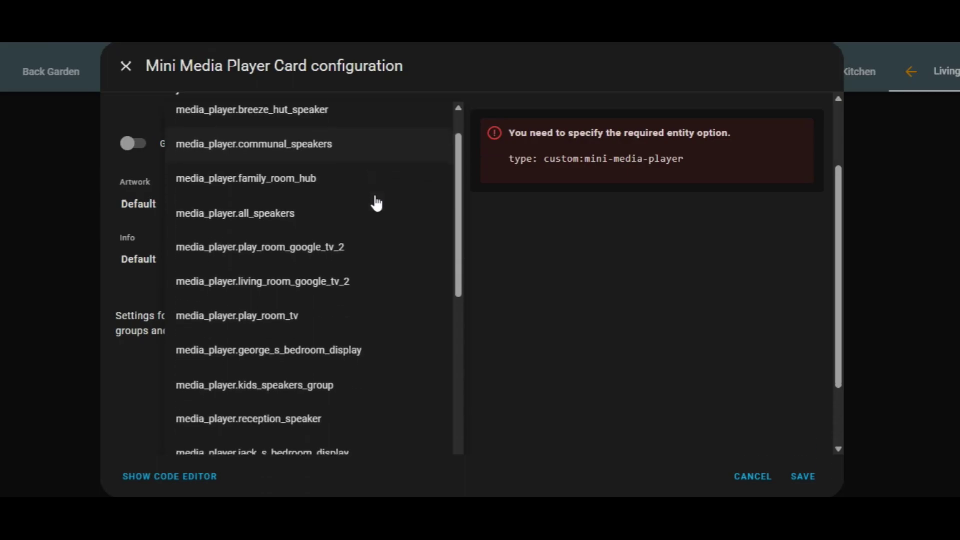
pyautogui.scroll(-1, 376, 203)
pyautogui.scroll(-3, 377, 203)
pyautogui.scroll(-3, 376, 203)
pyautogui.scroll(-2, 376, 203)
pyautogui.click(290, 352)
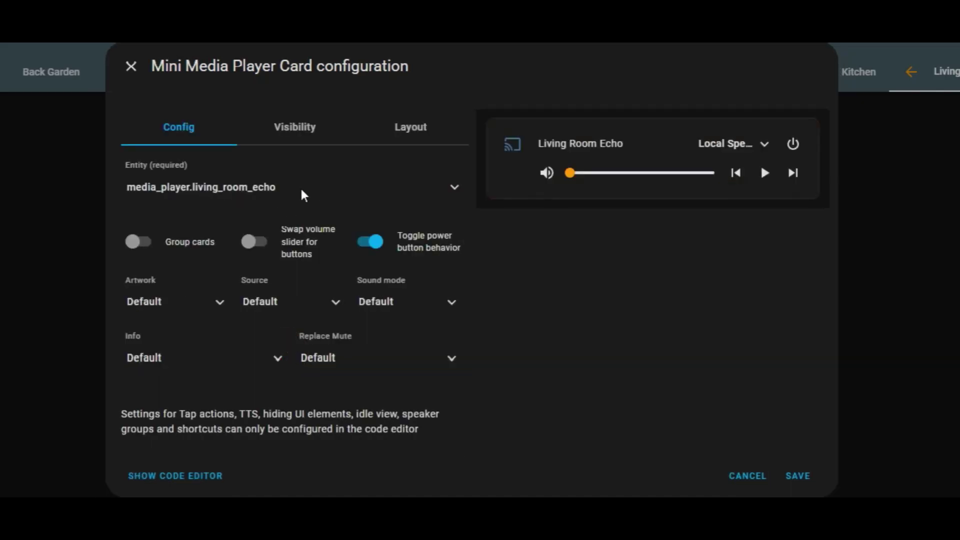
# - Show the card's code and add a name line reading Living Room Amazon Echo below the entity
pyautogui.click(173, 476)
pyautogui.click(199, 246)
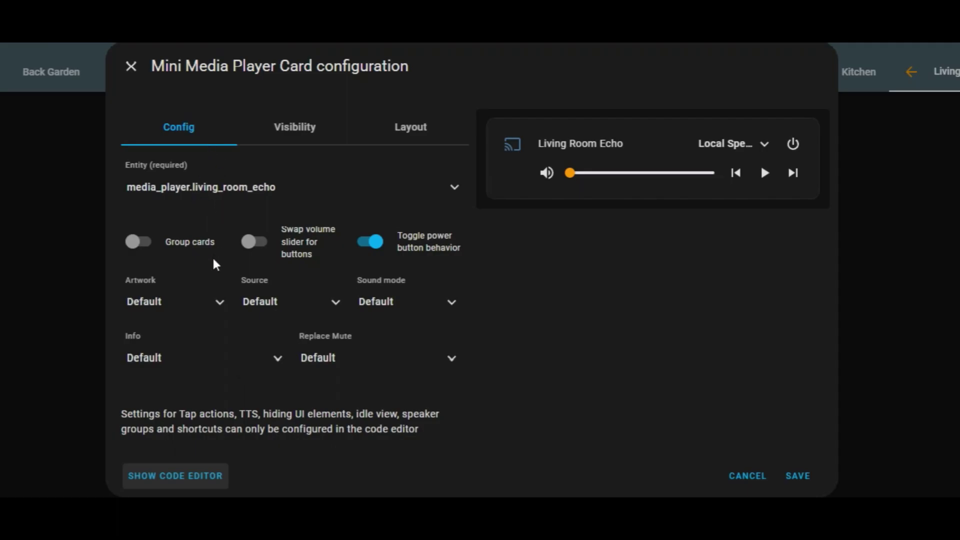
pyautogui.click(171, 478)
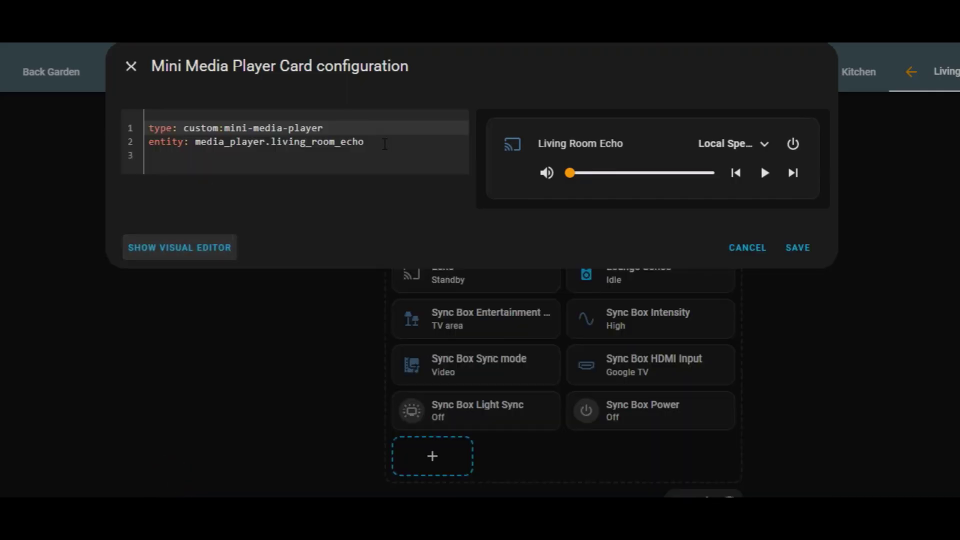
pyautogui.click(385, 144)
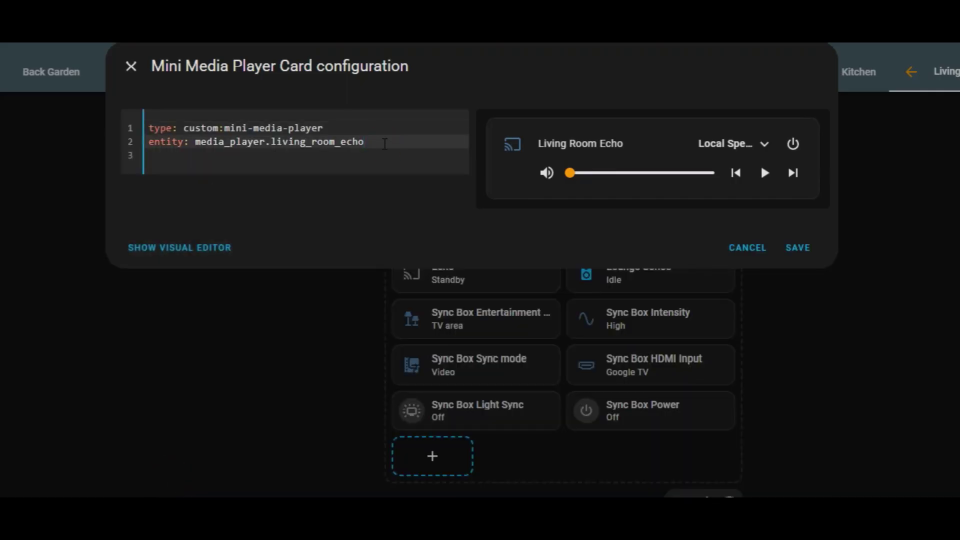
pyautogui.press('Return')
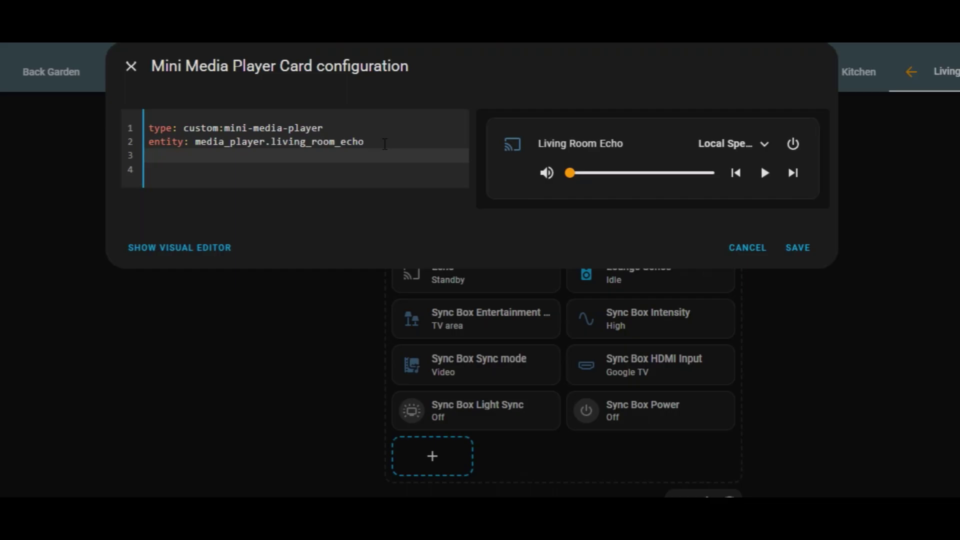
pyautogui.write('name: Living Room A')
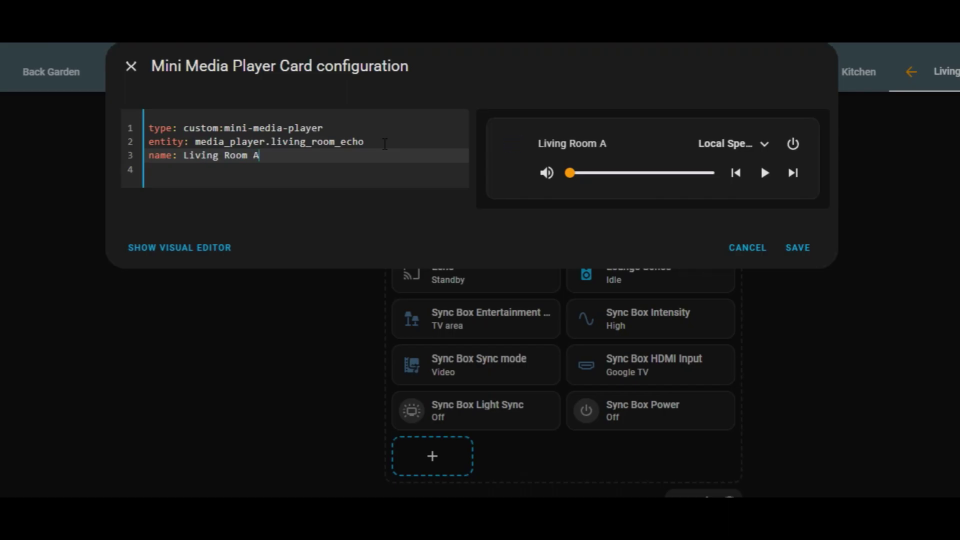
pyautogui.write('mazon Echo')
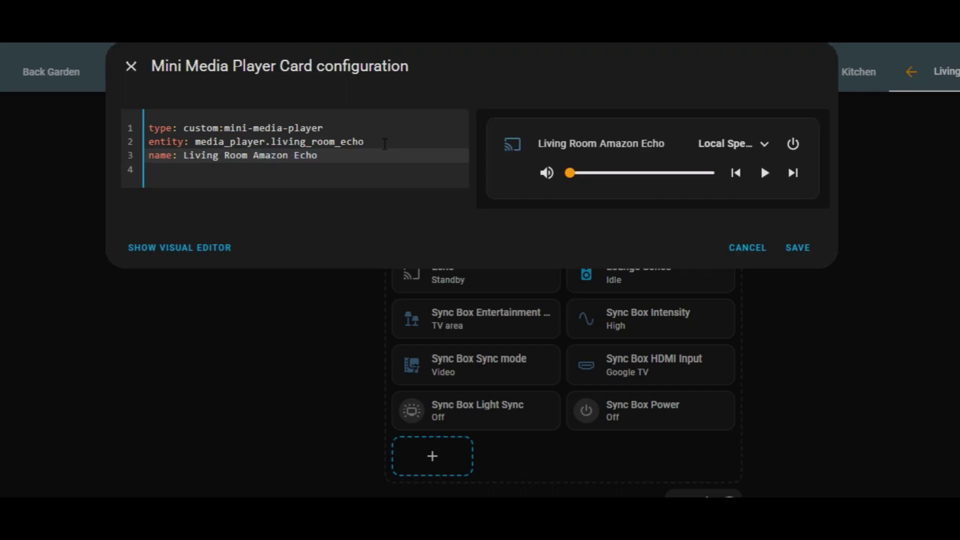
# - Add a shortcuts section below the name, with columns set to 3
pyautogui.press('Return')
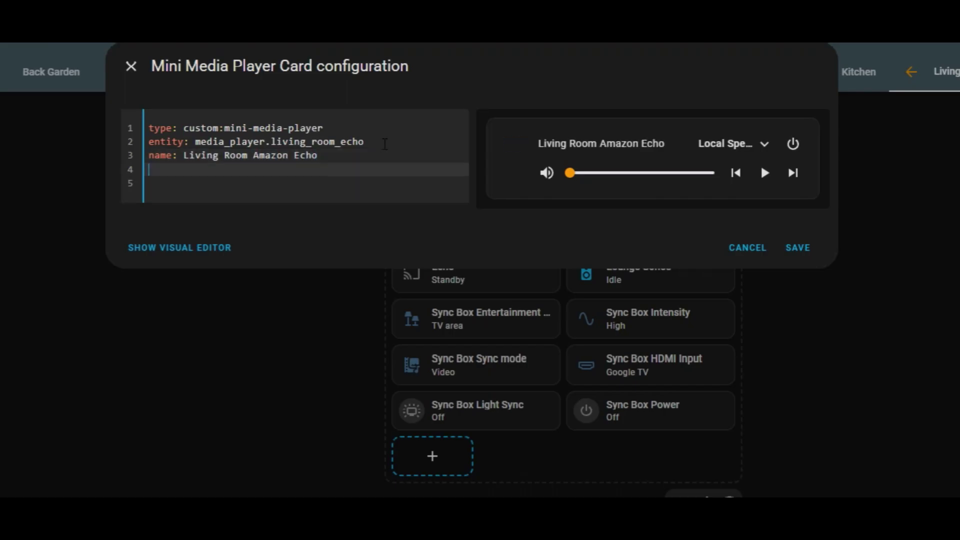
pyautogui.write('sh')
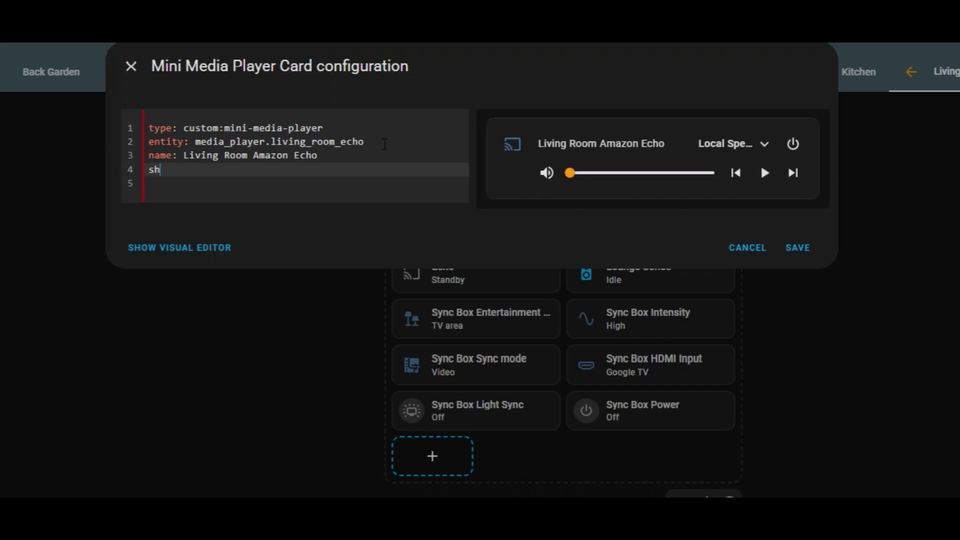
pyautogui.write('ottcuts')
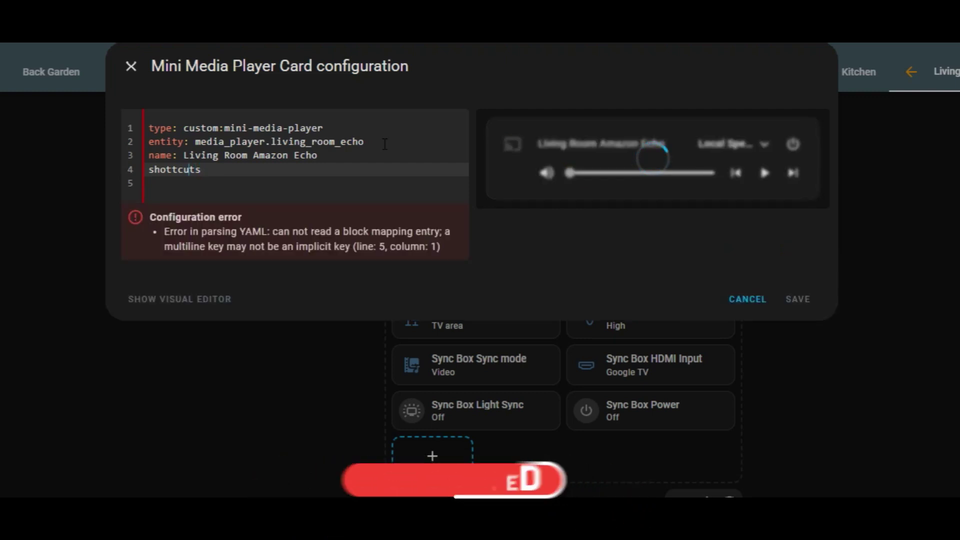
pyautogui.press('Left')
pyautogui.press('Left')
pyautogui.press('Left')
pyautogui.press('Left')
pyautogui.press('Left')
pyautogui.press('BackSpace')
pyautogui.write('r')
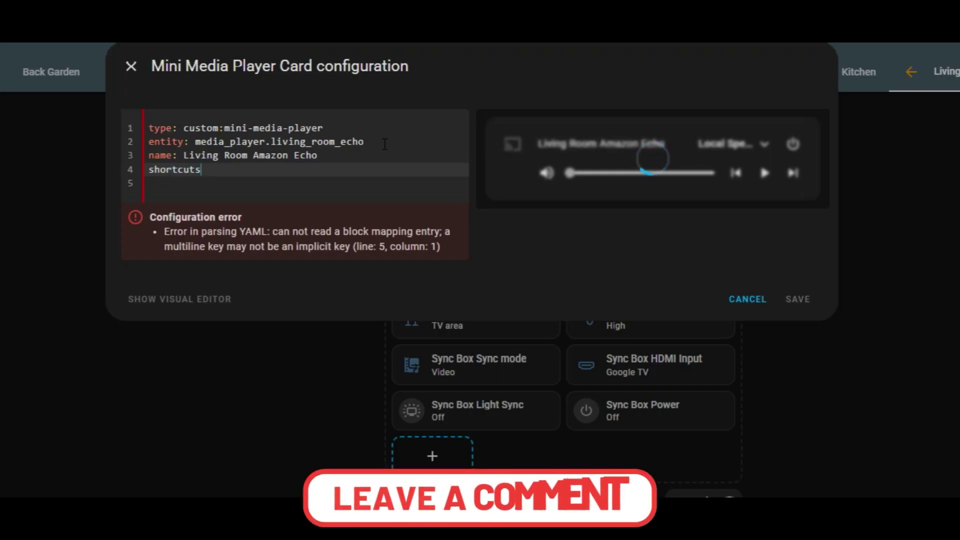
pyautogui.press('End')
pyautogui.write(':')
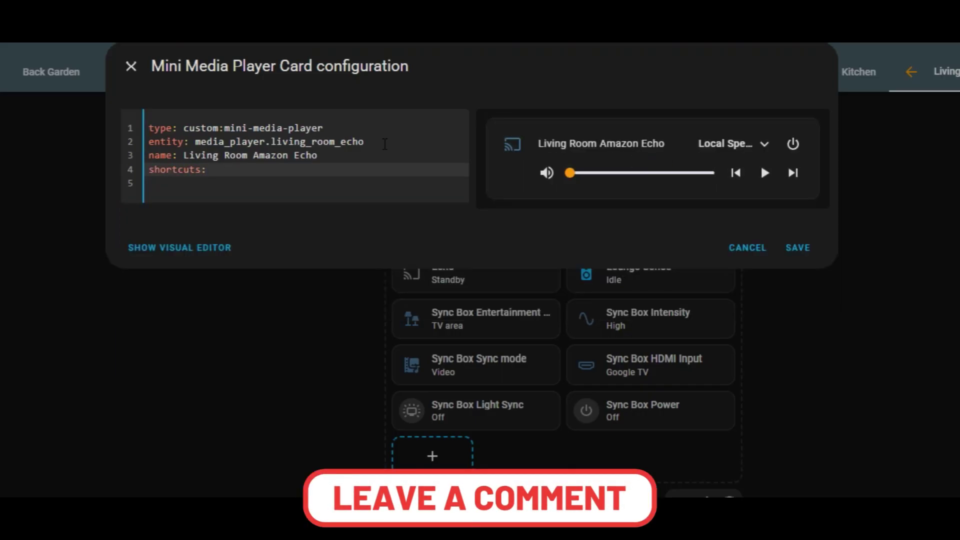
pyautogui.press('Return')
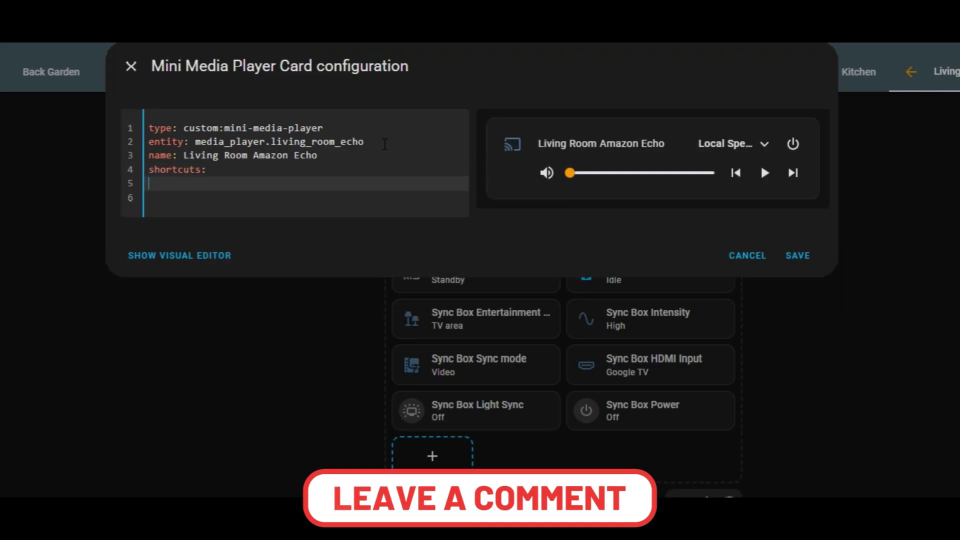
pyautogui.press('Tab')
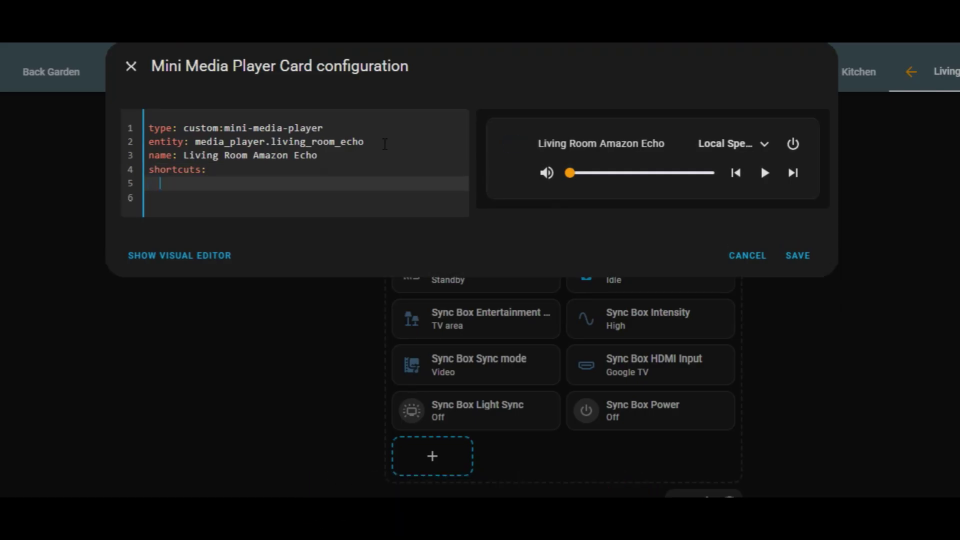
pyautogui.write('columns: 3')
# - Add a buttons list under the shortcuts columns setting, with a first entry of type custom
pyautogui.press('Return')
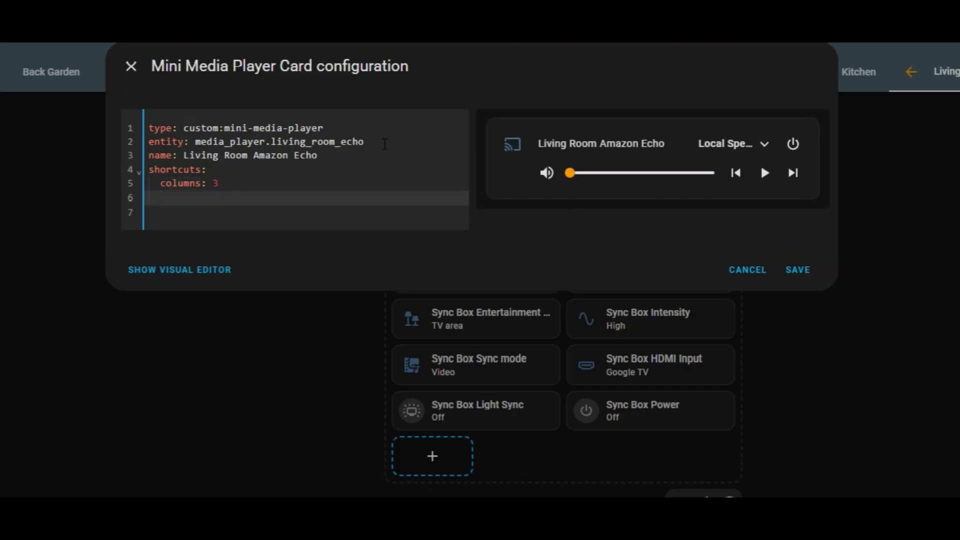
pyautogui.write('buttons')
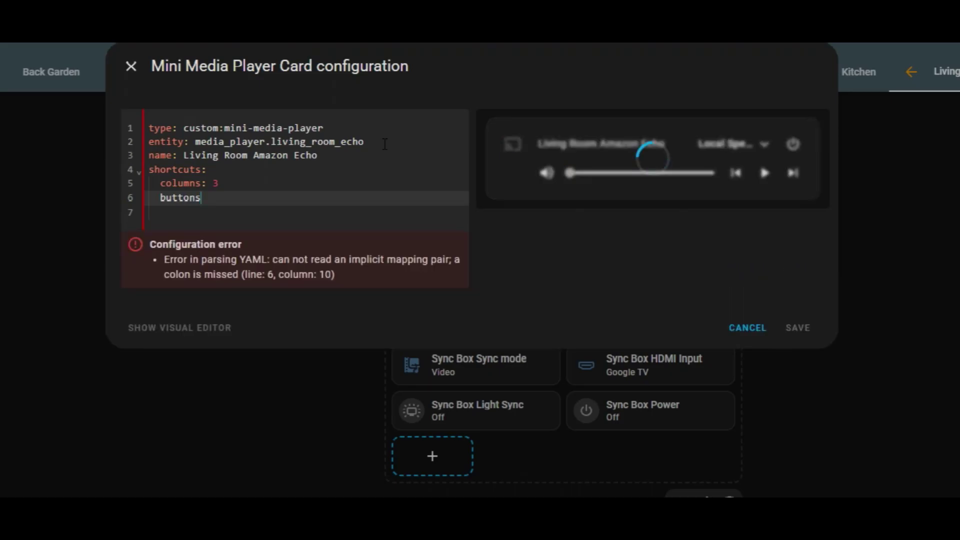
pyautogui.write(':')
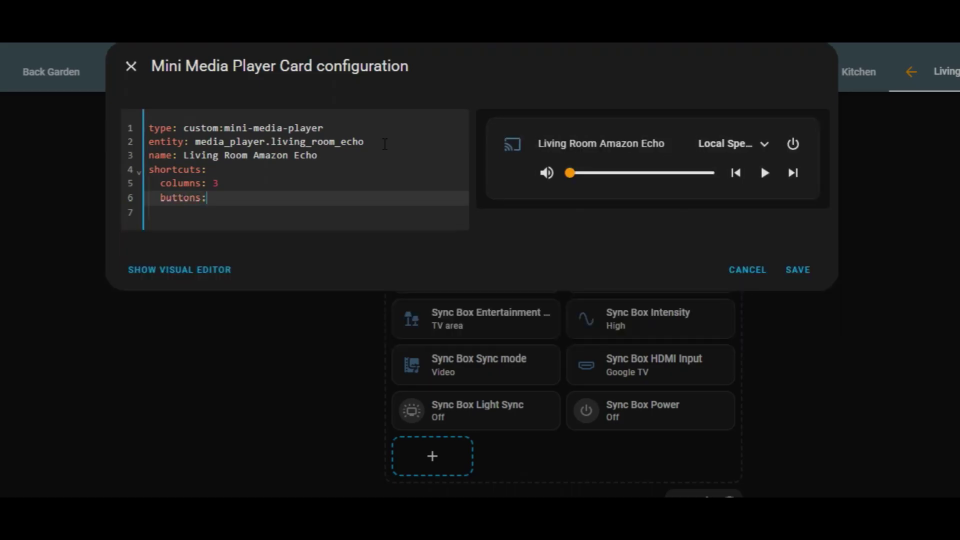
pyautogui.press('Return')
pyautogui.write('-type')
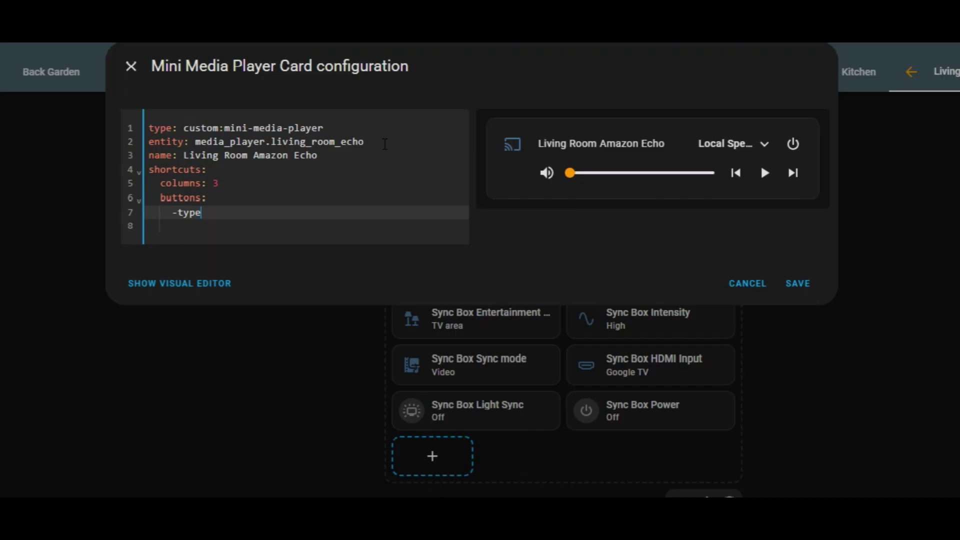
pyautogui.write(': custom')
pyautogui.press('Return')
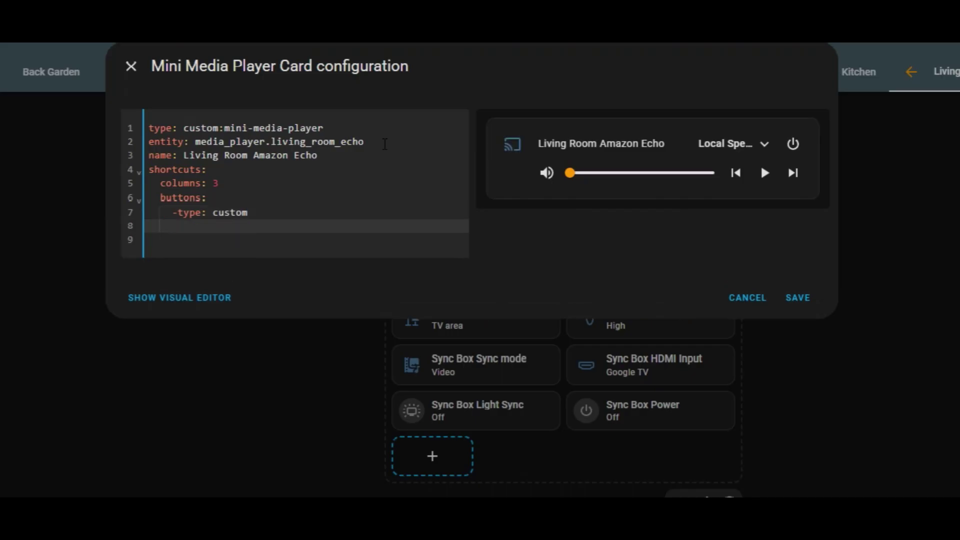
pyautogui.press('Up')
pyautogui.press('Right')
pyautogui.press('Right')
pyautogui.press('Right')
pyautogui.press('Right')
pyautogui.press('Right')
pyautogui.press('Right')
pyautogui.press('Right')
pyautogui.press('Right')
pyautogui.press('Right')
pyautogui.press('Right')
pyautogui.press('Right')
pyautogui.press('Right')
pyautogui.press('Right')
# - Name the first shortcut button Radio 2 and set its id to "play BBC Radio 2"
pyautogui.press('Return')
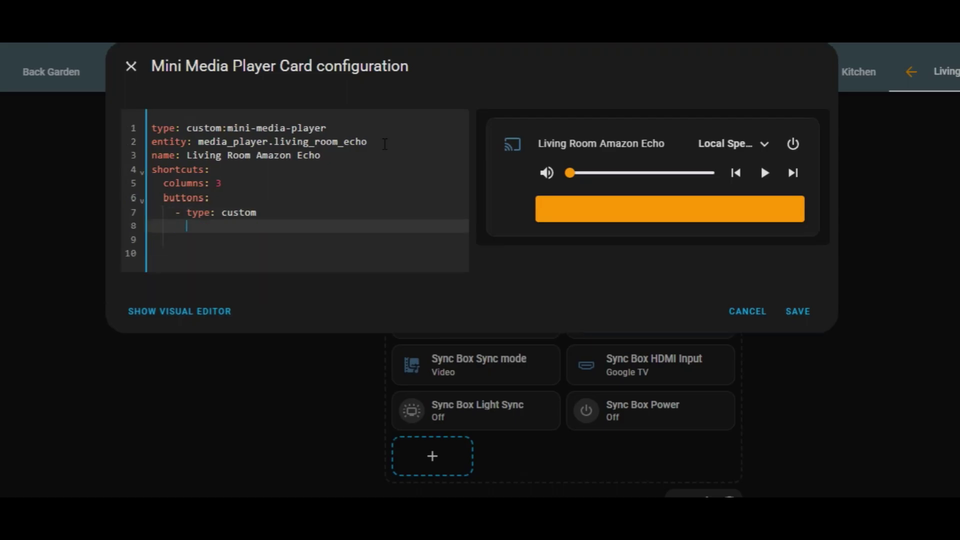
pyautogui.write('name: Radio')
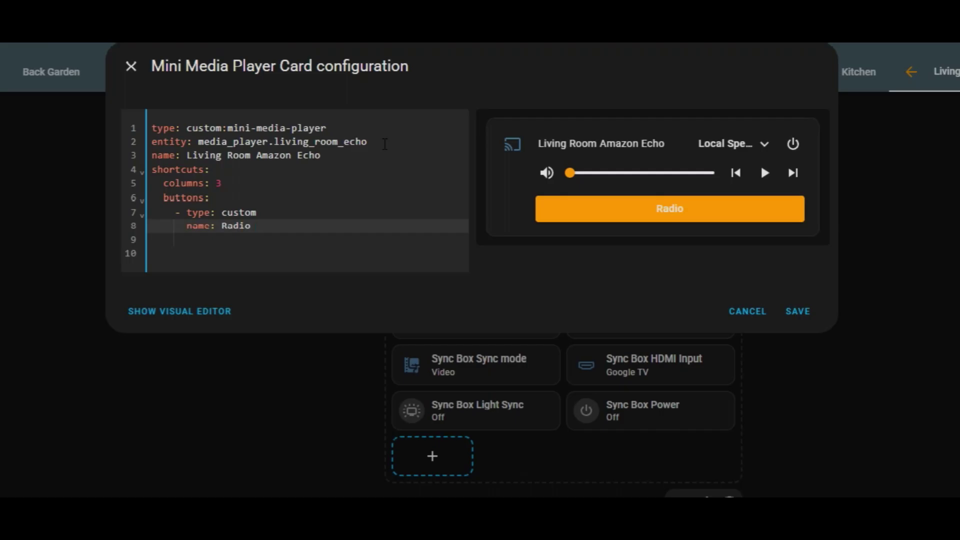
pyautogui.write(' 2')
pyautogui.press('Return')
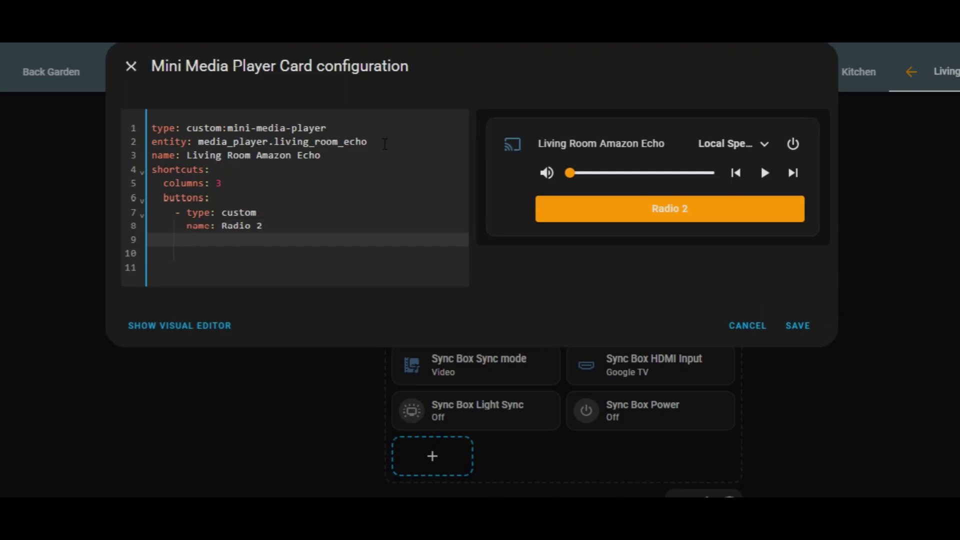
pyautogui.write('id')
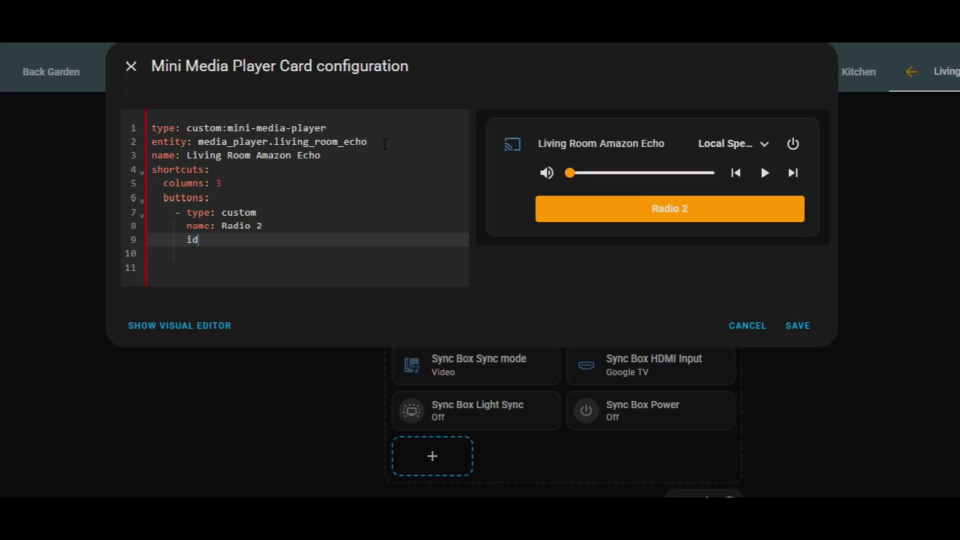
pyautogui.write(': ')
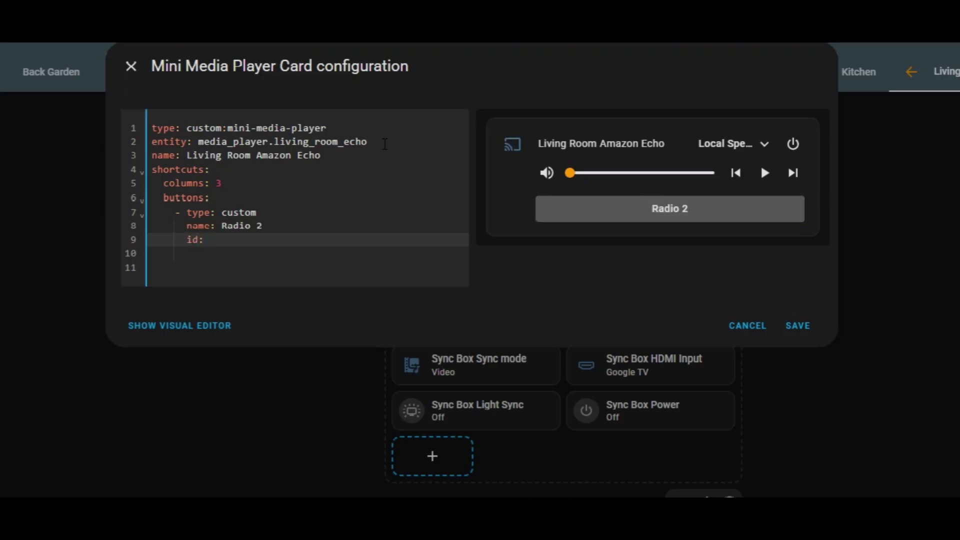
pyautogui.write('play BBC Radio 2')
# - Give the Radio 2 button the icon mdi:radio
pyautogui.press('Return')
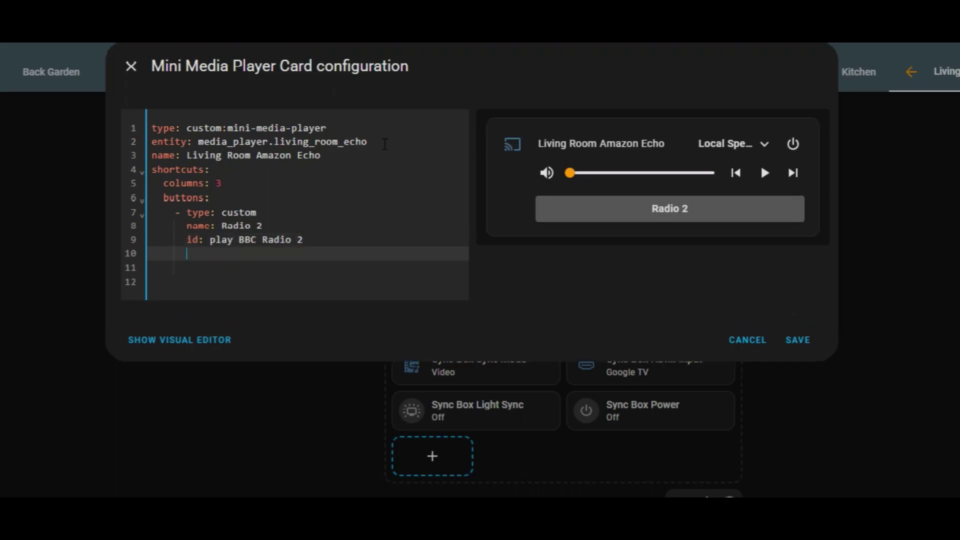
pyautogui.write('i')
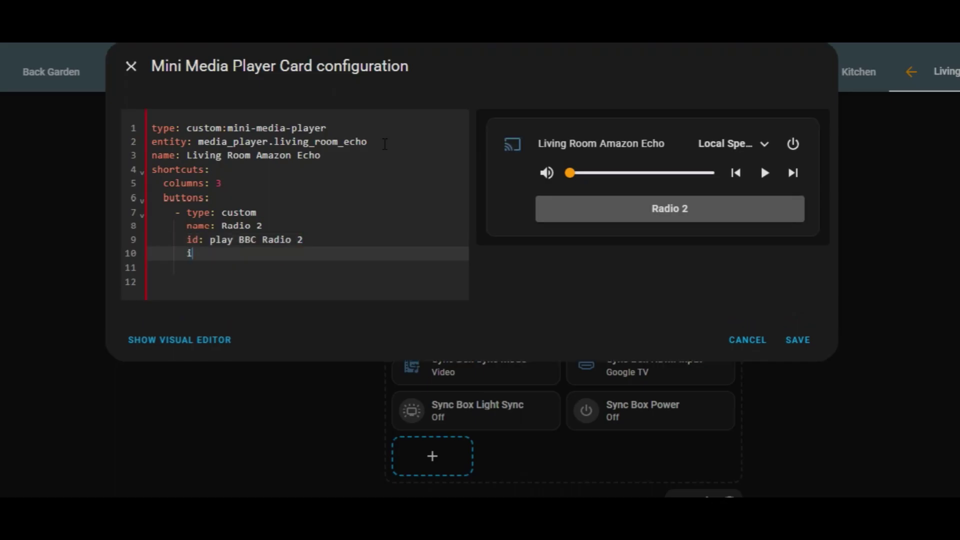
pyautogui.write('con: ')
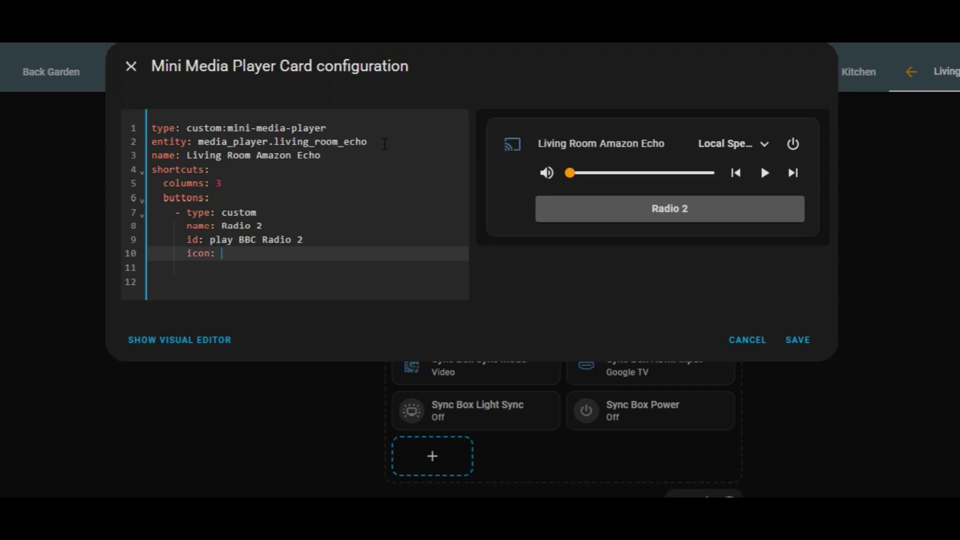
pyautogui.write('mdi:r')
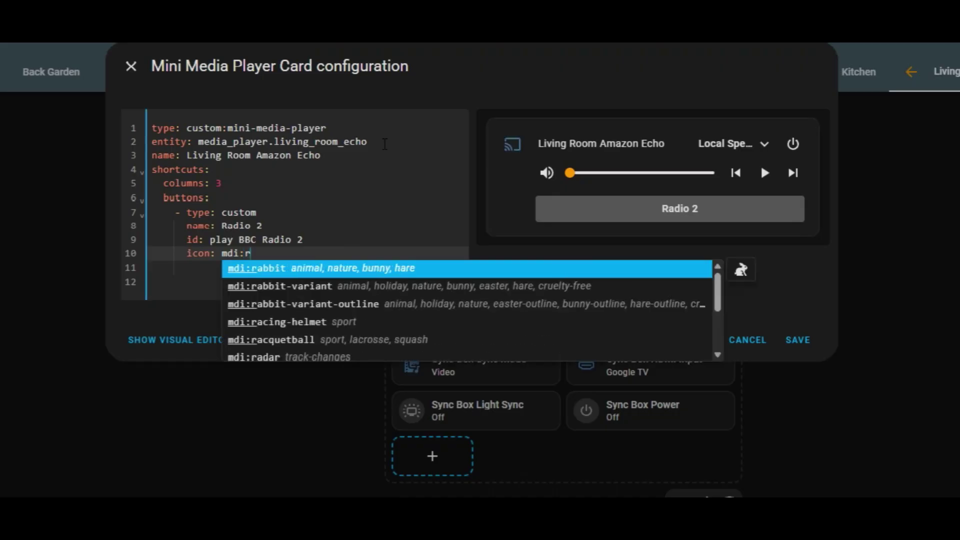
pyautogui.write('adio')
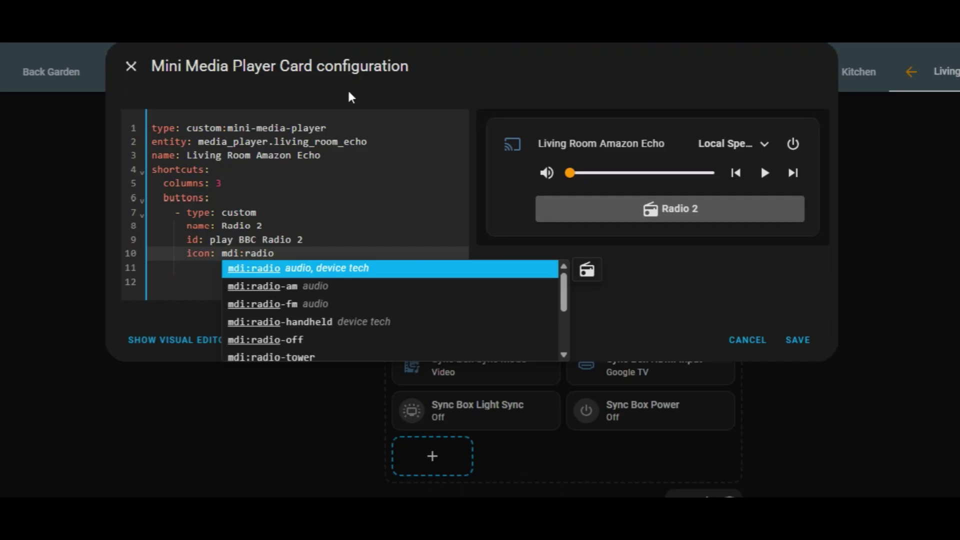
pyautogui.click(262, 269)
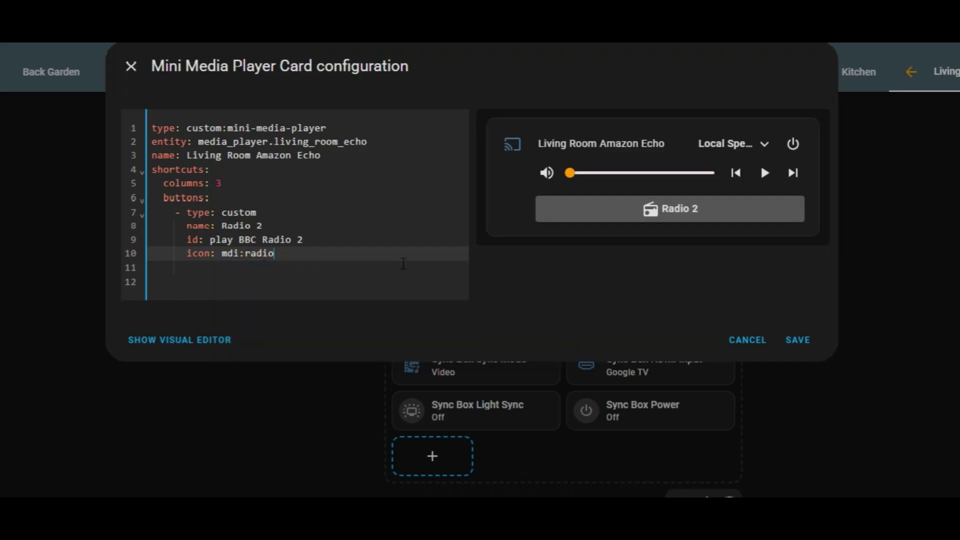
# - Add a second entry of type custom to the buttons list, below the Radio 2 button
pyautogui.press('Return')
pyautogui.press('BackSpace')
pyautogui.write('- typr')
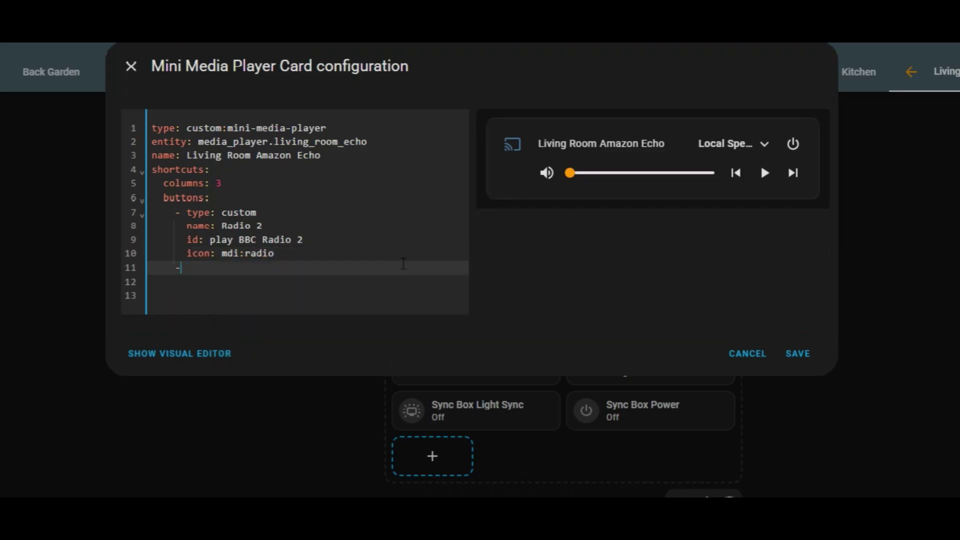
pyautogui.press('BackSpace')
pyautogui.write('e: c')
pyautogui.press('BackSpace')
pyautogui.write('custom')
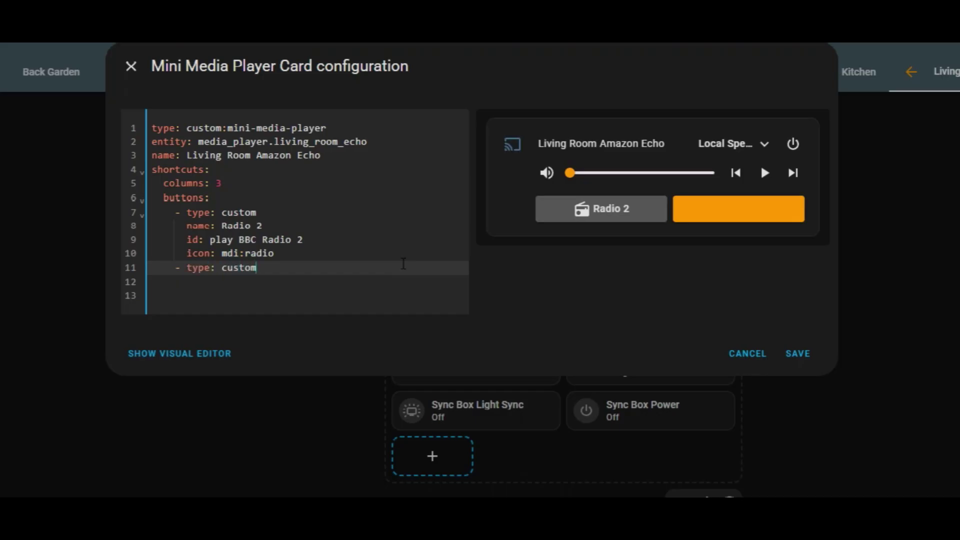
# - Name the second shortcut button Virgin and set its id to "play Virgin Radio"
pyautogui.press('Return')
pyautogui.write('namee')
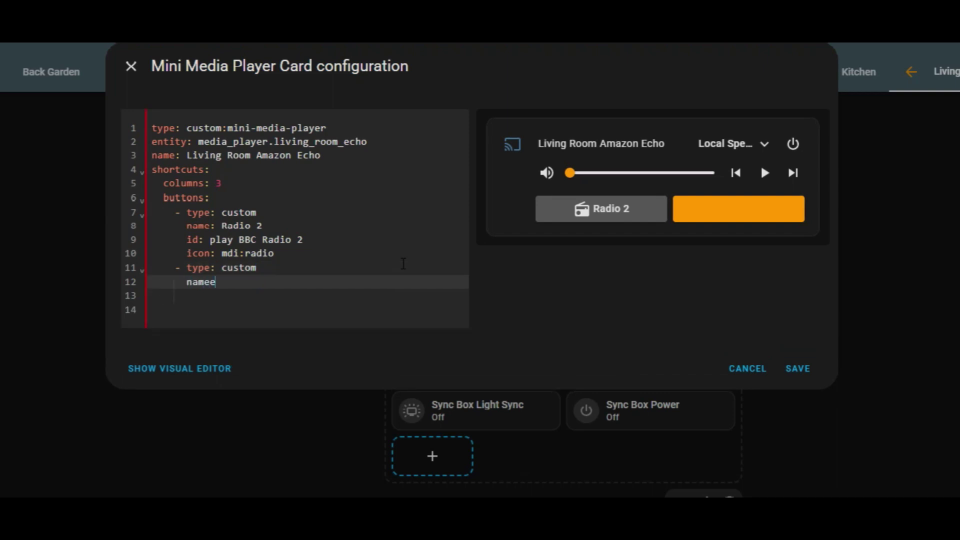
pyautogui.press('BackSpace')
pyautogui.write(': Vi')
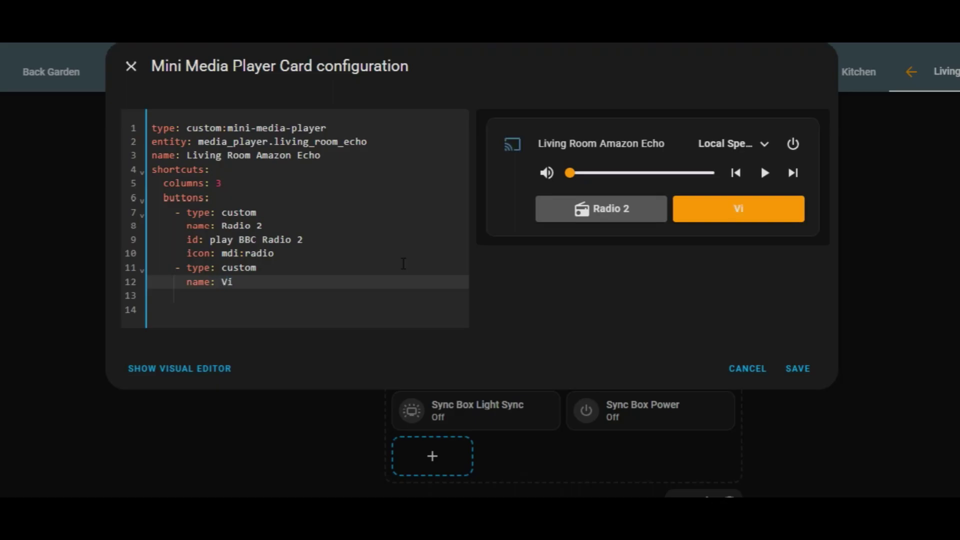
pyautogui.write('rgin')
pyautogui.press('Return')
pyautogui.write('id')
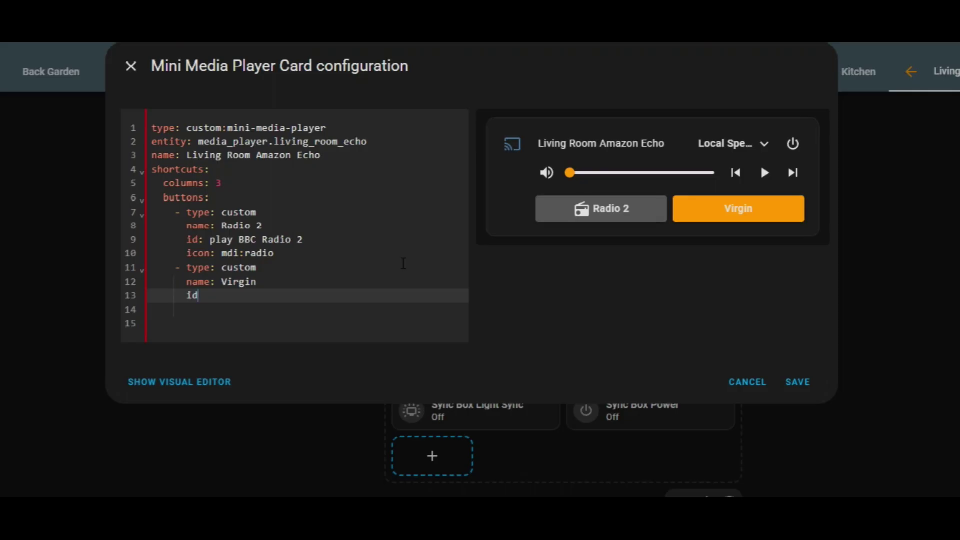
pyautogui.write(': play')
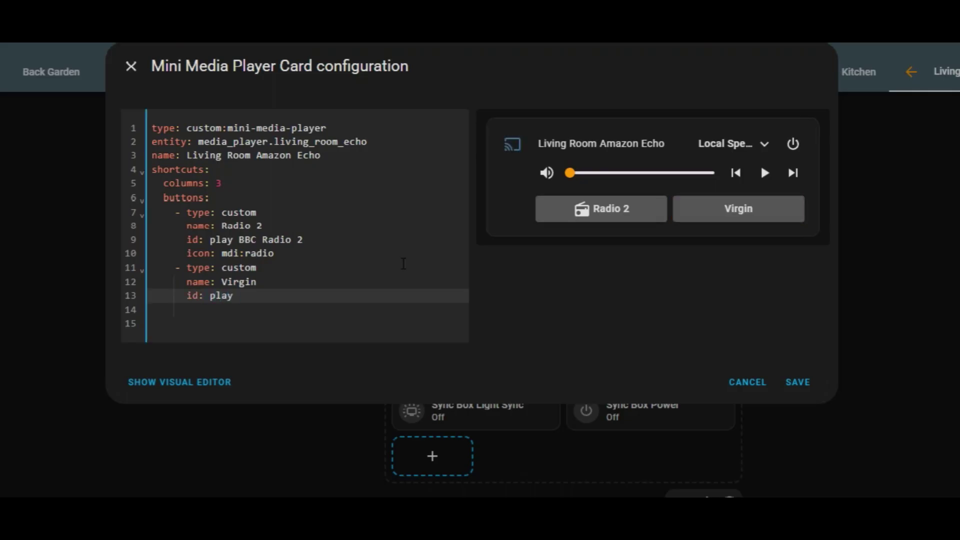
pyautogui.write(' Virgin Radio')
# - Give the Virgin button the icon mdi:radio
pyautogui.press('Return')
pyautogui.write('i')
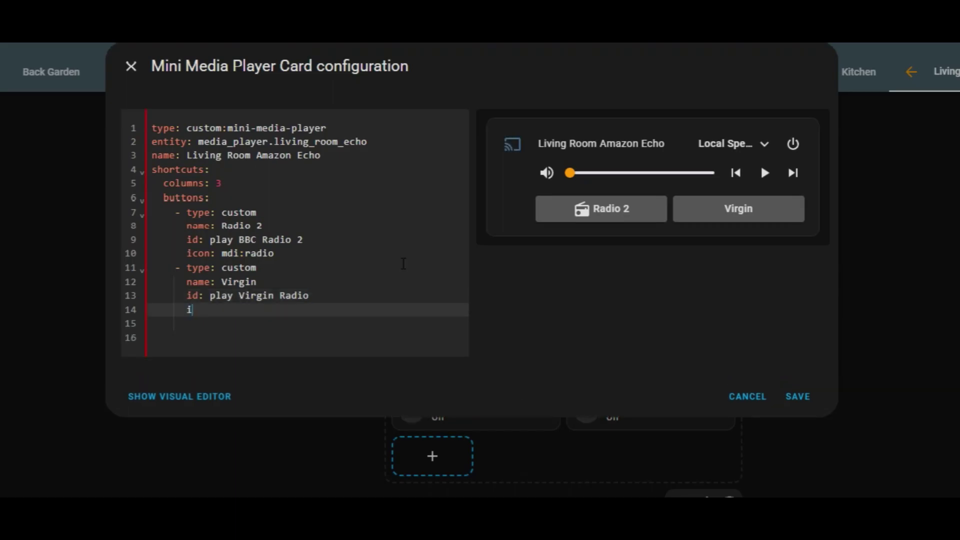
pyautogui.write('con:')
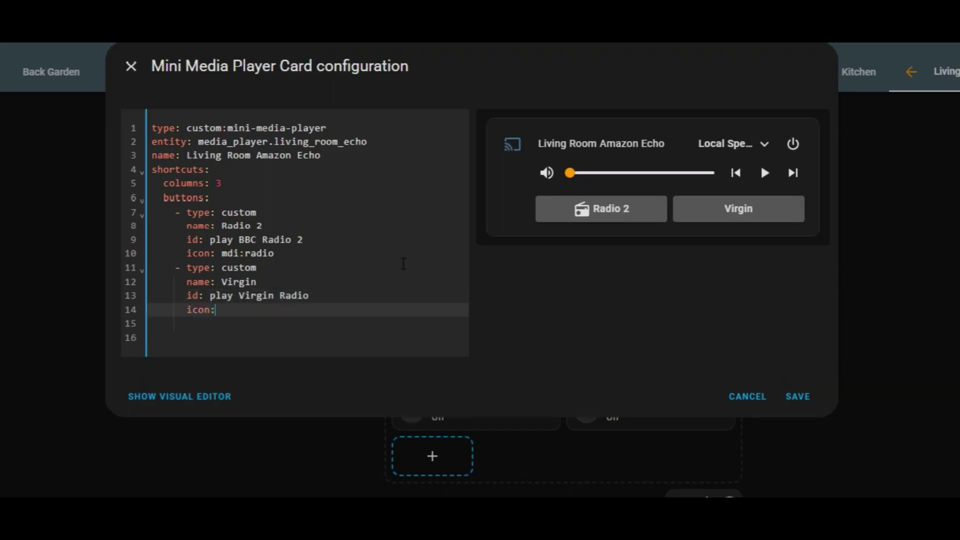
pyautogui.write(' mdi:')
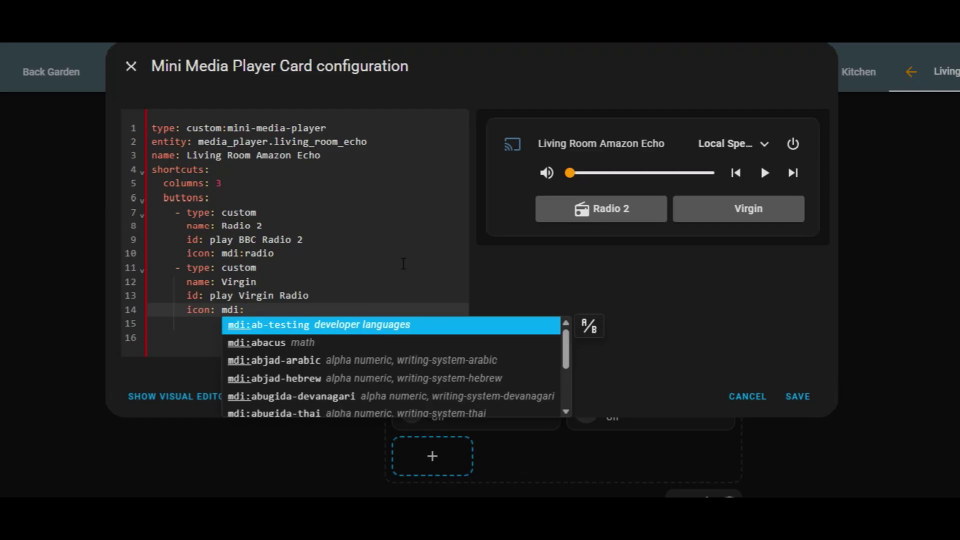
pyautogui.write('radio')
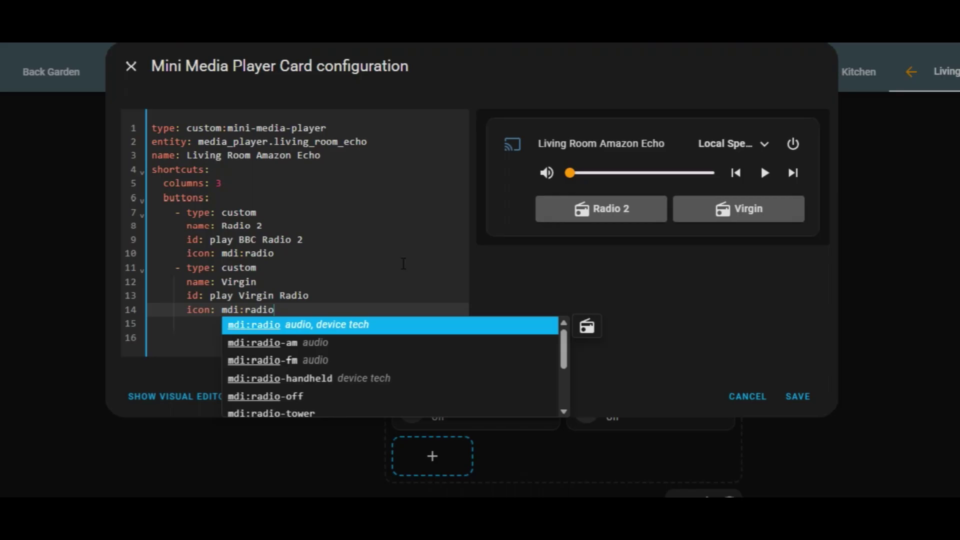
pyautogui.click(268, 324)
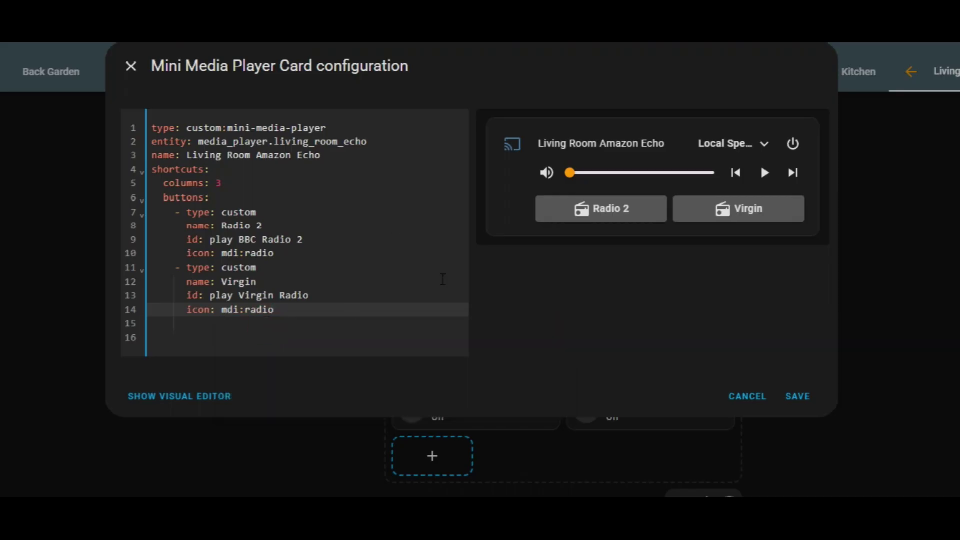
# - Add a third entry of type custom to the buttons list and name it Heart
pyautogui.press('Return')
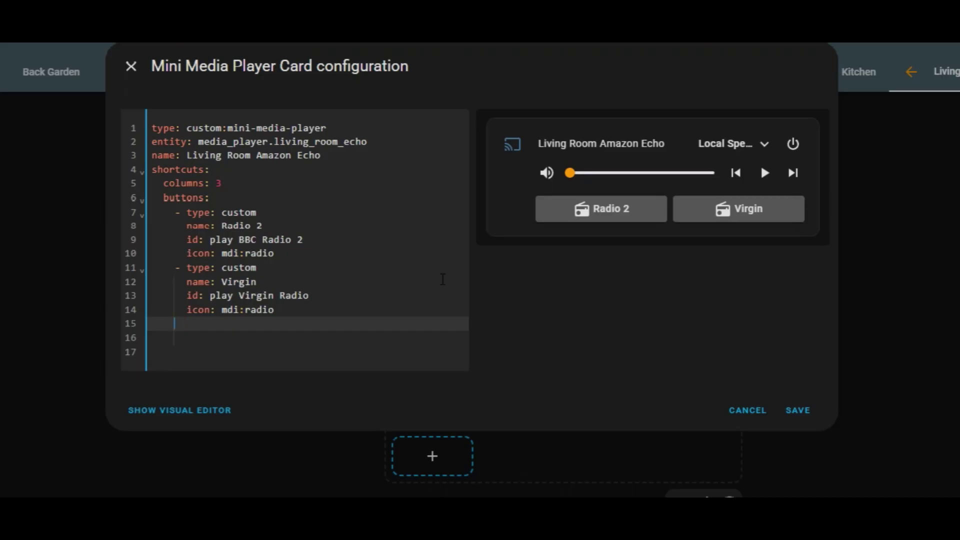
pyautogui.write('- ')
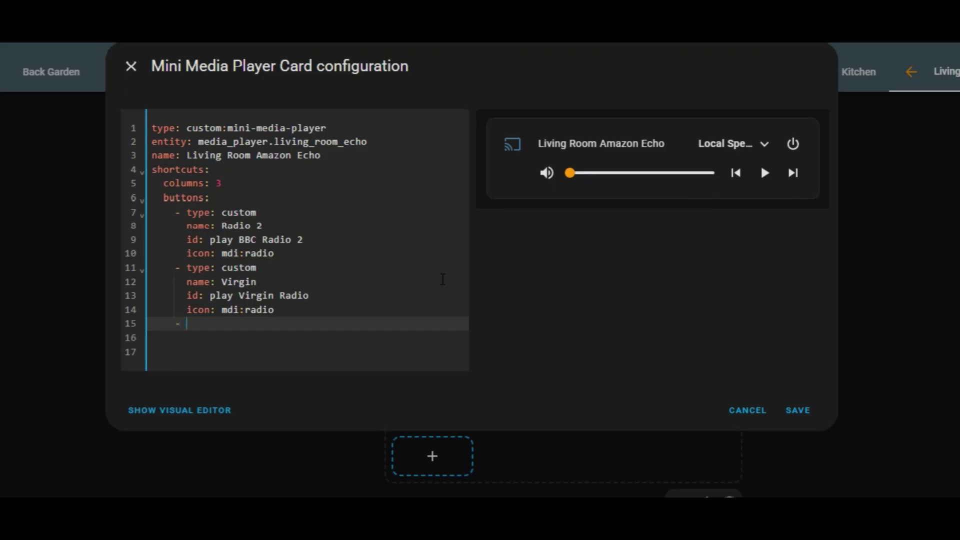
pyautogui.write('type: custom')
pyautogui.press('Return')
pyautogui.write('name: Heart')
# - Set the Heart button's id to "play Heart Berkshire" and its icon to mdi:radio
pyautogui.press('Return')
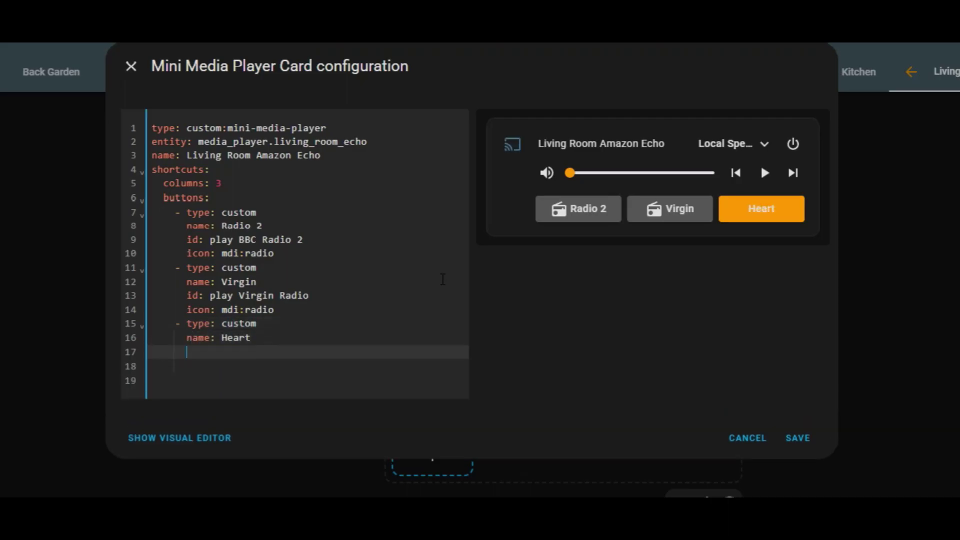
pyautogui.write('id: play Heart Berkshire')
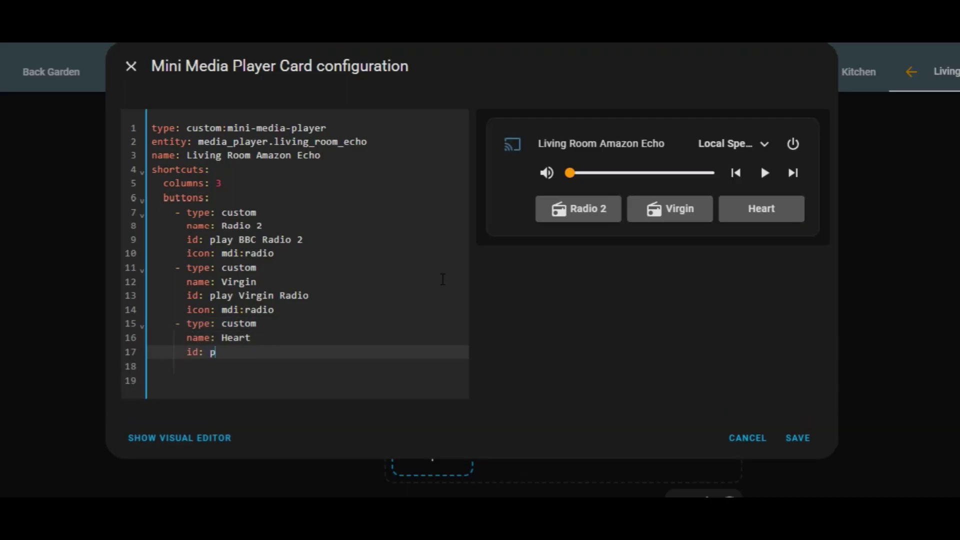
pyautogui.press('Return')
pyautogui.write('icon: mdi:radio')
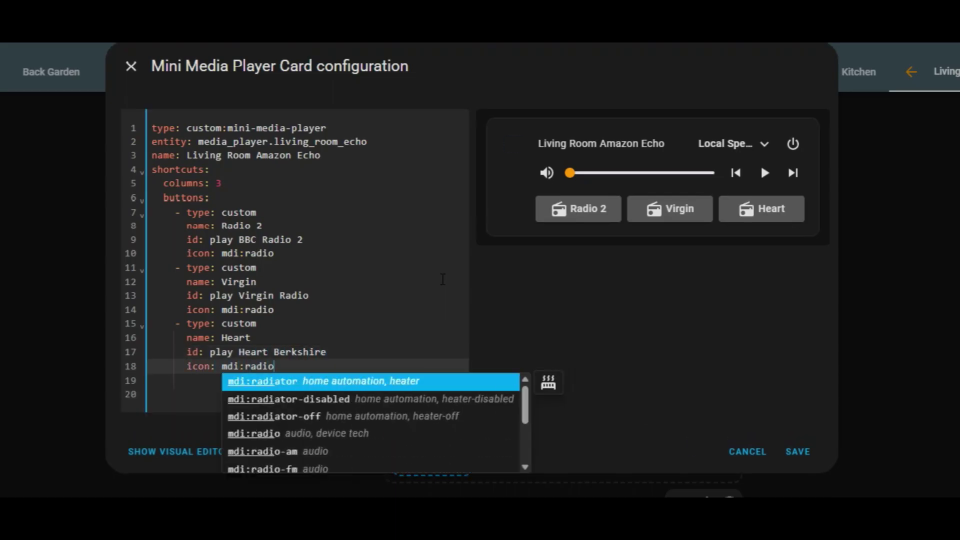